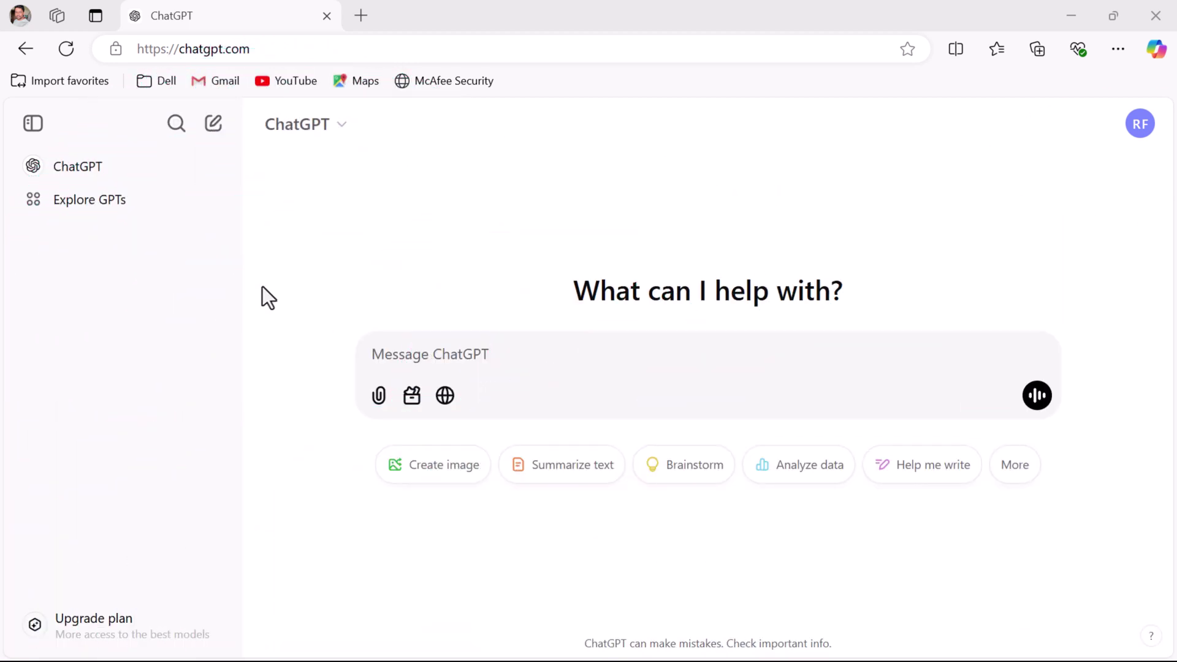
pyautogui.click(514, 363)
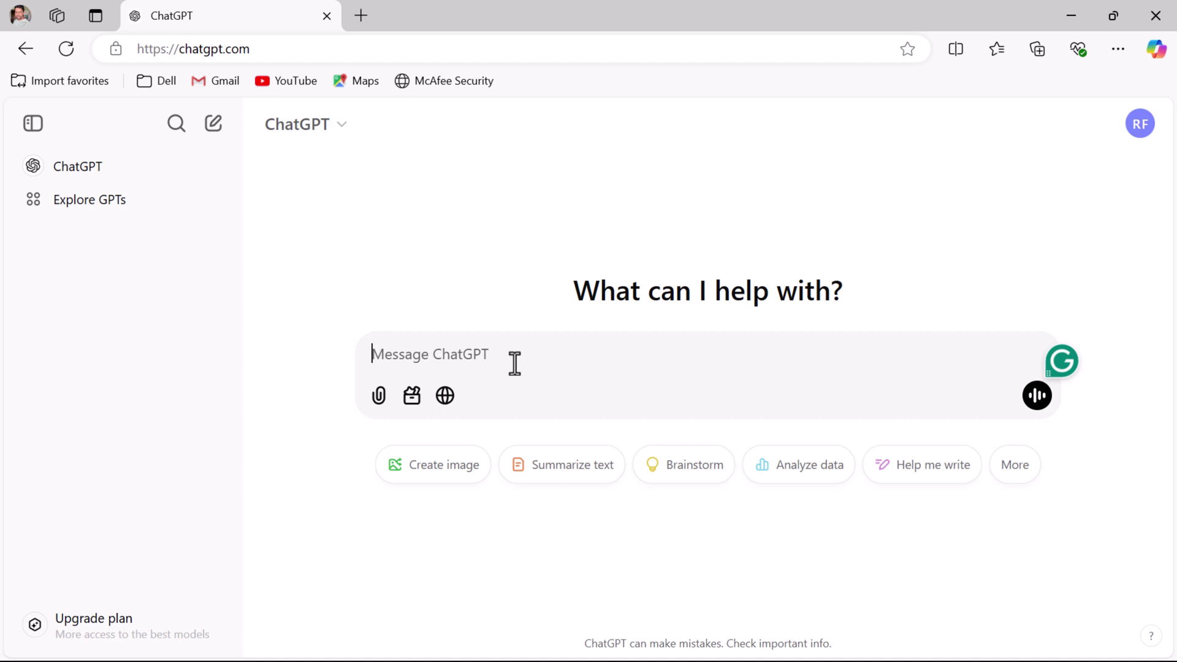
pyautogui.write('Could you kindly provide me with an explanation of how machine learning works in the simplest terms possible?')
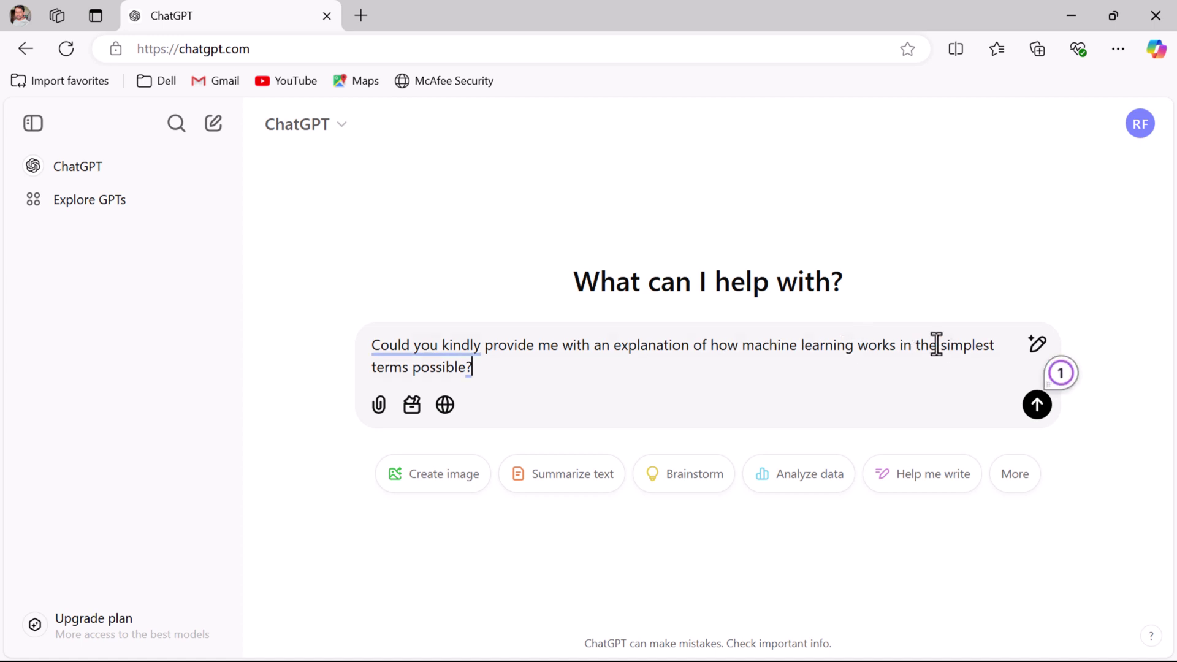
pyautogui.moveTo(472, 367); pyautogui.dragTo(378, 337)
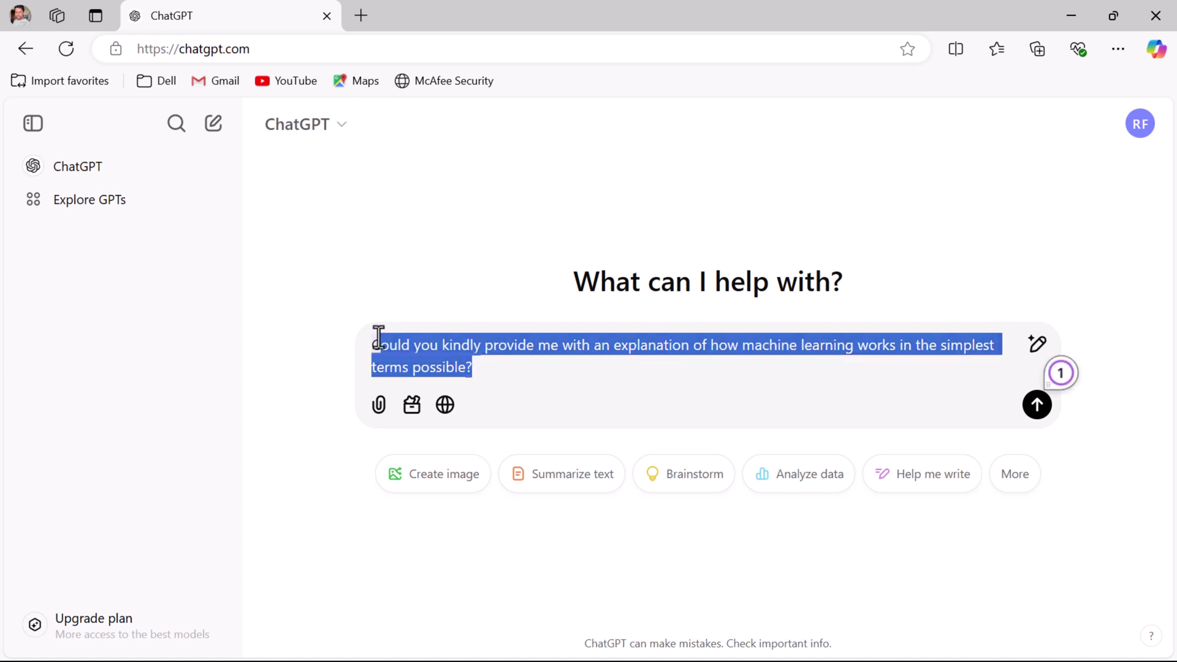
pyautogui.moveTo(376, 337)
pyautogui.press('BackSpace')
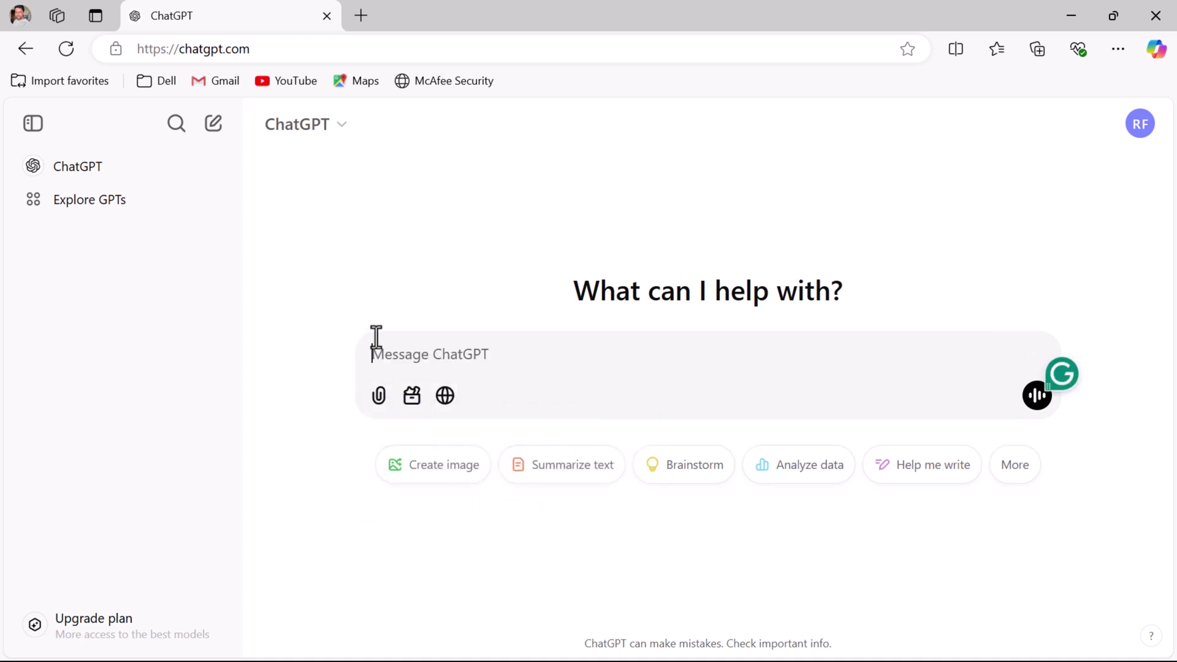
# - Submit the prompt "Explain machine learning in simple terms"
pyautogui.write('Explai')
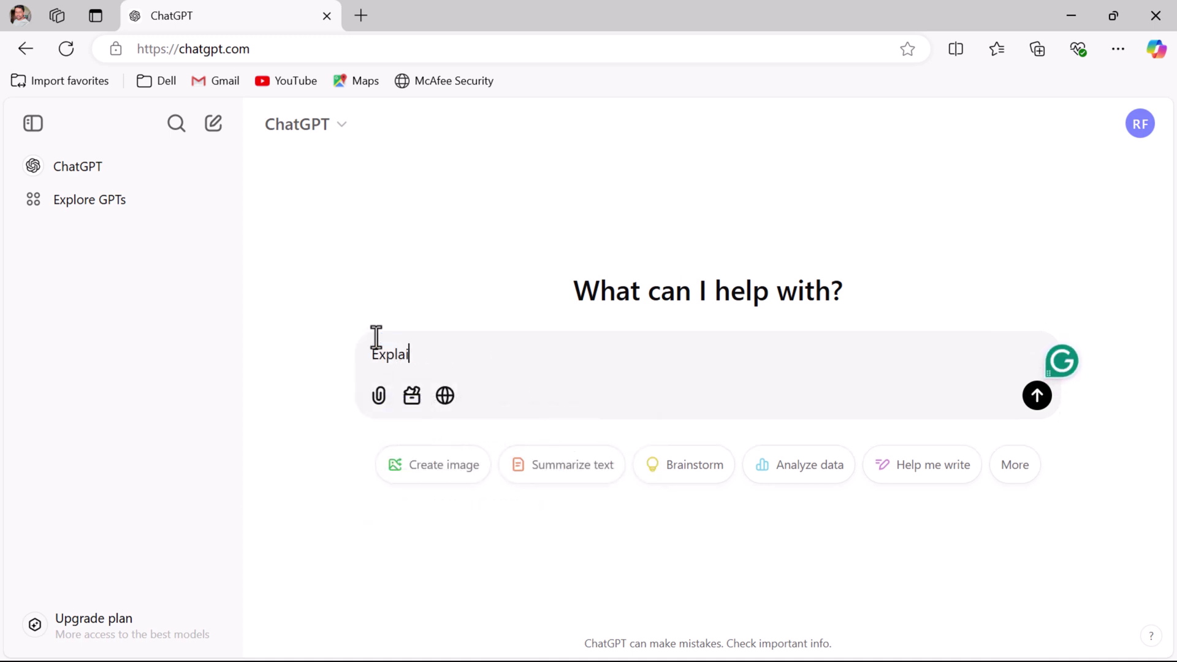
pyautogui.write('n machi')
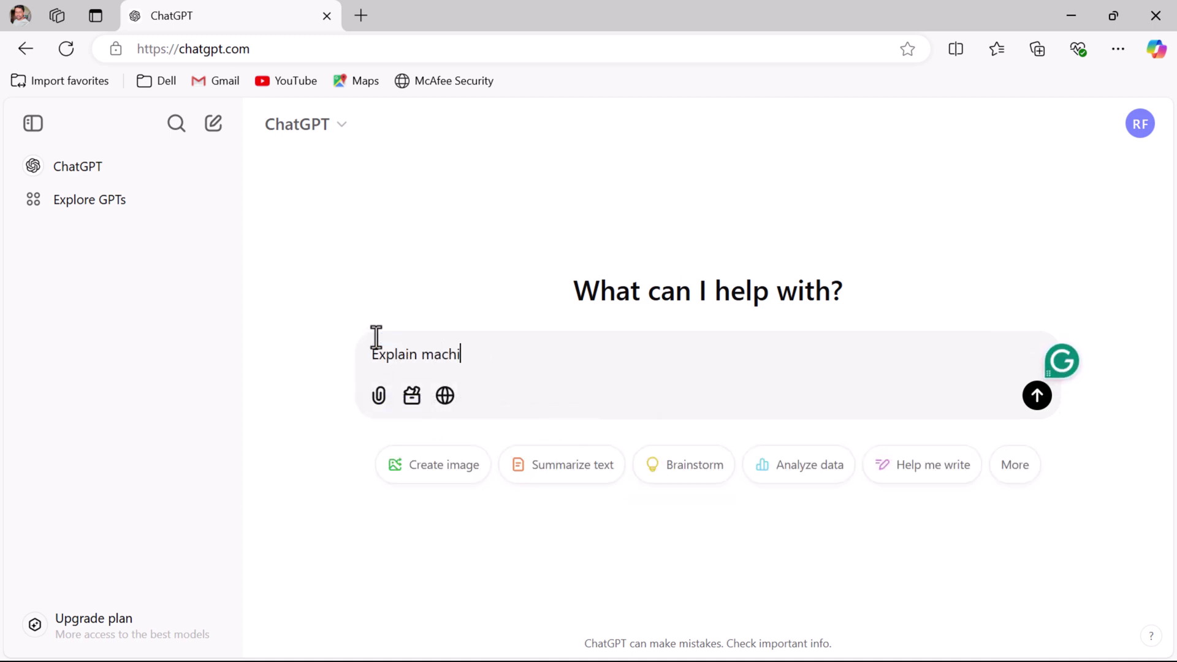
pyautogui.write('ne learning ')
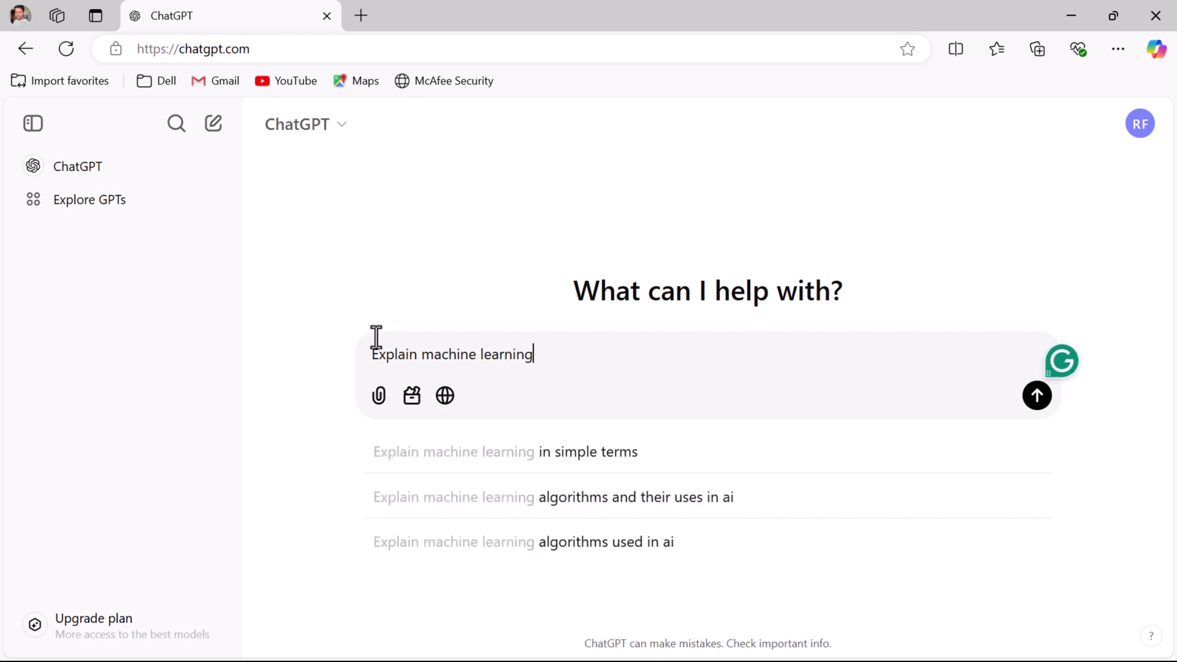
pyautogui.write('in simple terms')
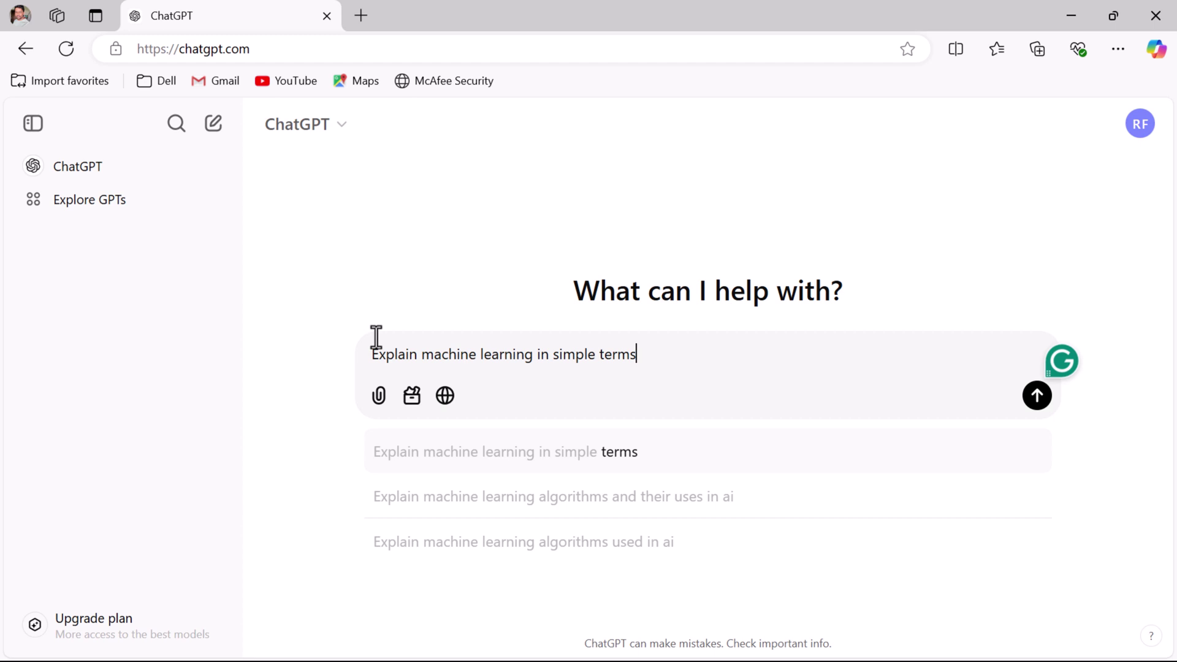
pyautogui.press('Return')
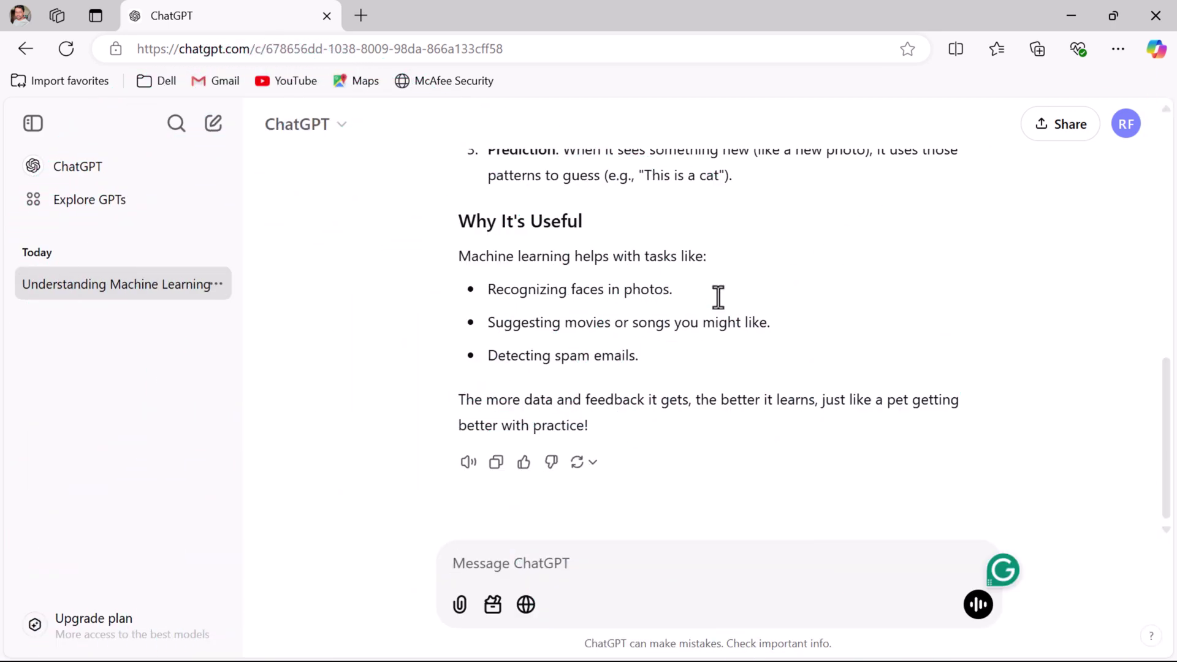
# - Submit the follow-up prompt "Explain recursion in the context of computer science", accepting the suggested capitalization of its first word
pyautogui.write('explain ')
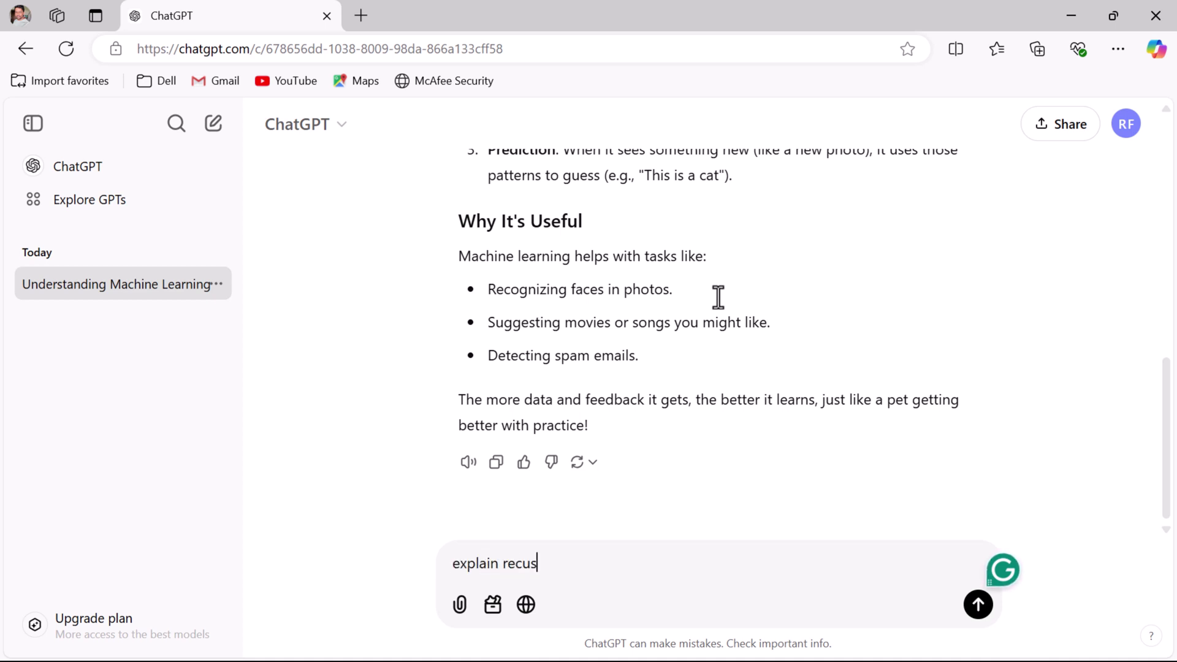
pyautogui.write('recursion')
pyautogui.write('in the contex')
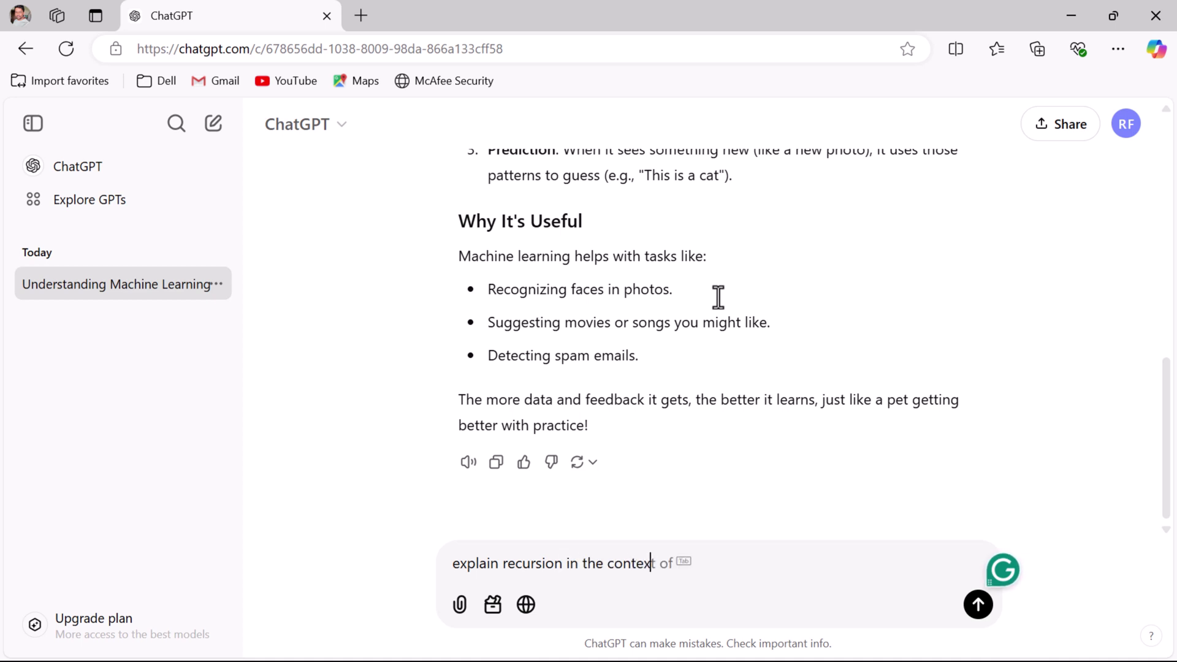
pyautogui.write('t of computer sc')
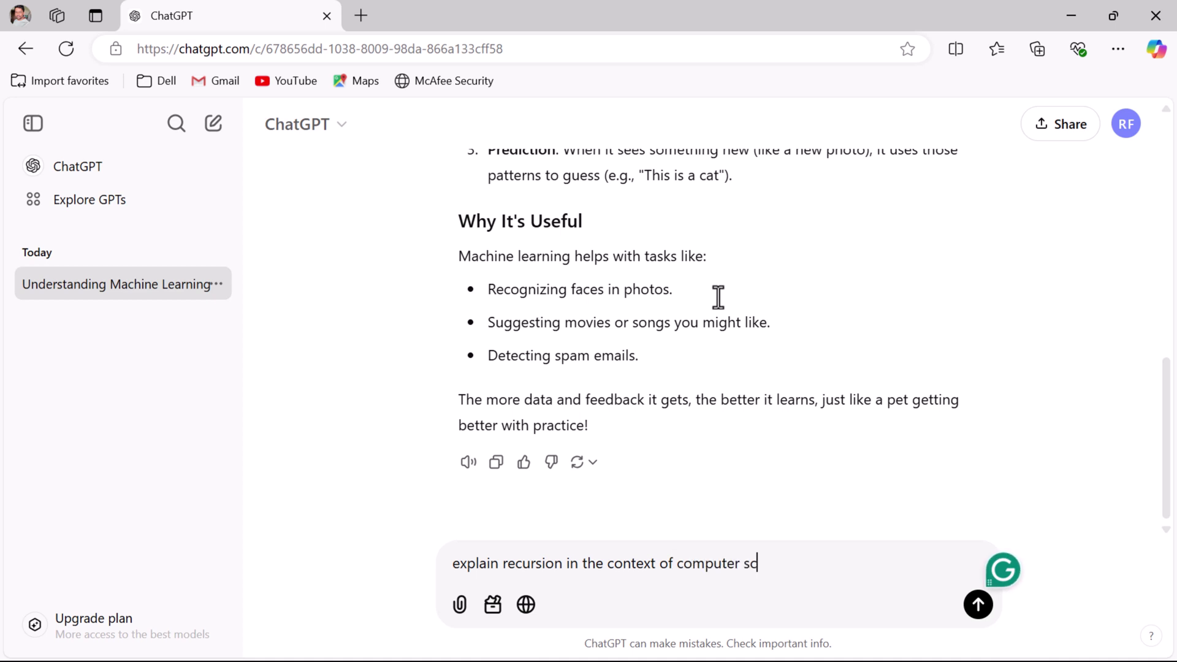
pyautogui.write('ience')
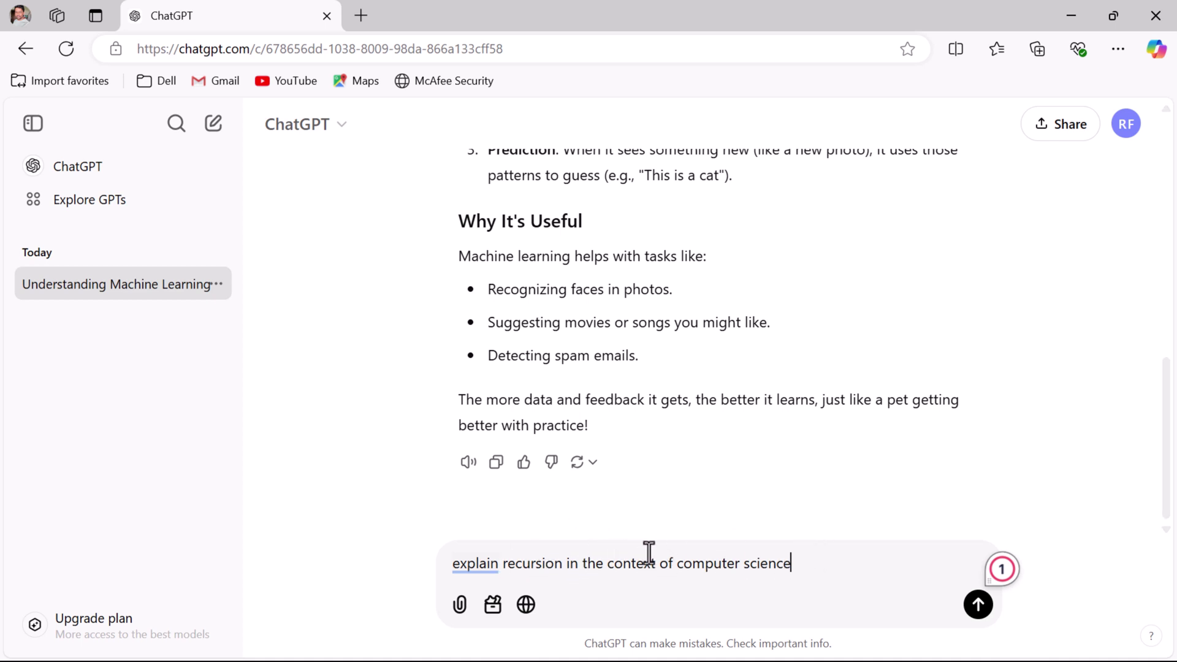
pyautogui.moveTo(495, 563)
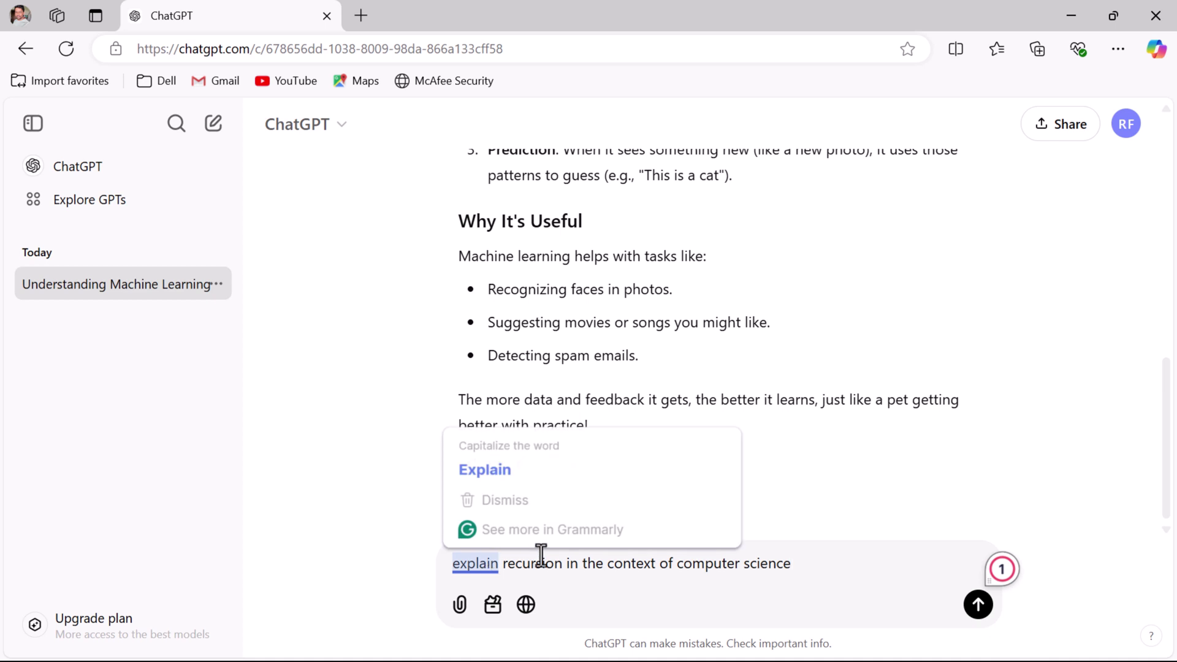
pyautogui.click(517, 468)
pyautogui.click(978, 607)
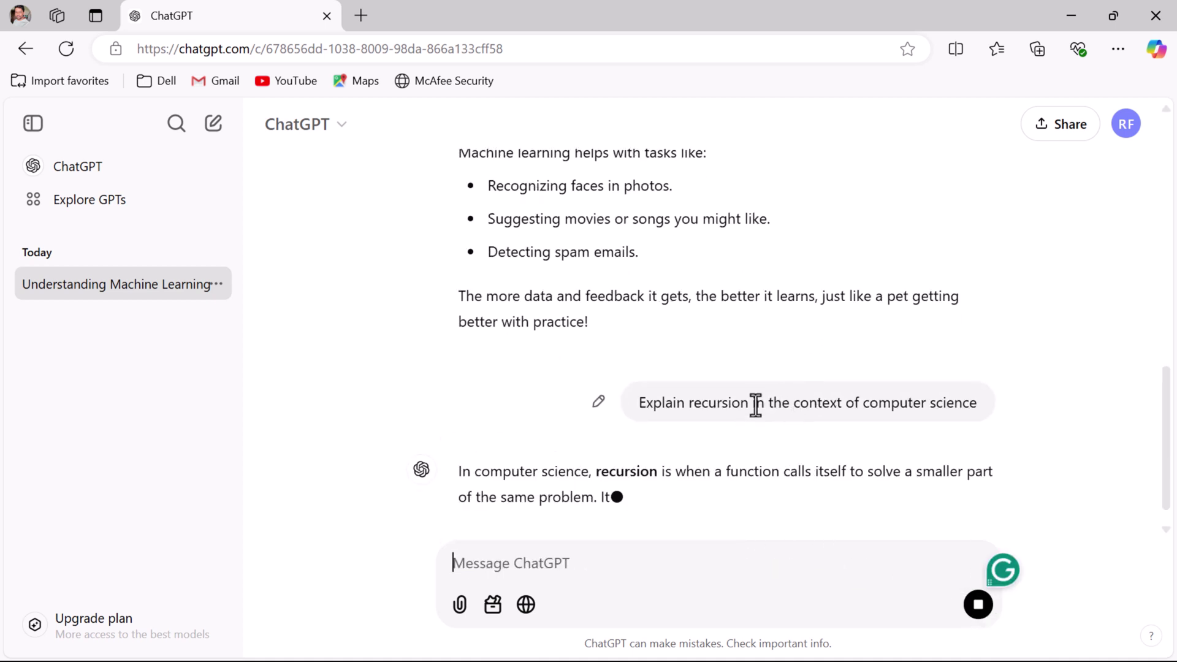
# - Read through the recursion answer to its end, highlighting "computer science" in the opening sentence along the way
pyautogui.scroll(-2, 600, 359)
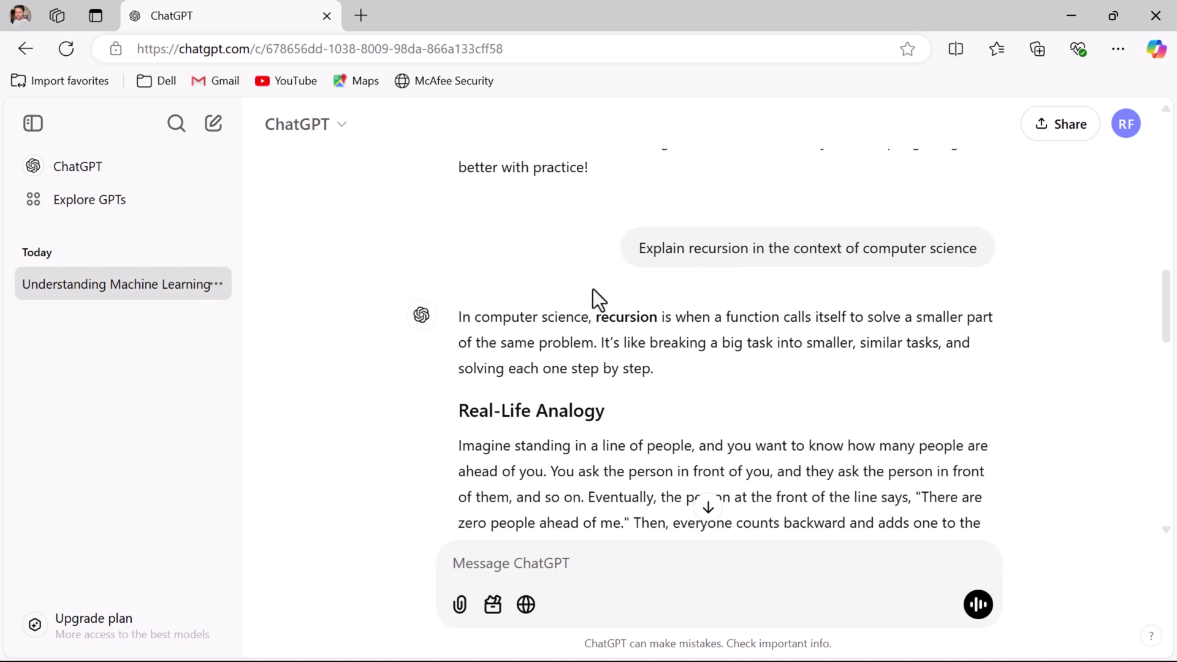
pyautogui.moveTo(917, 247)
pyautogui.moveTo(586, 318); pyautogui.dragTo(476, 317)
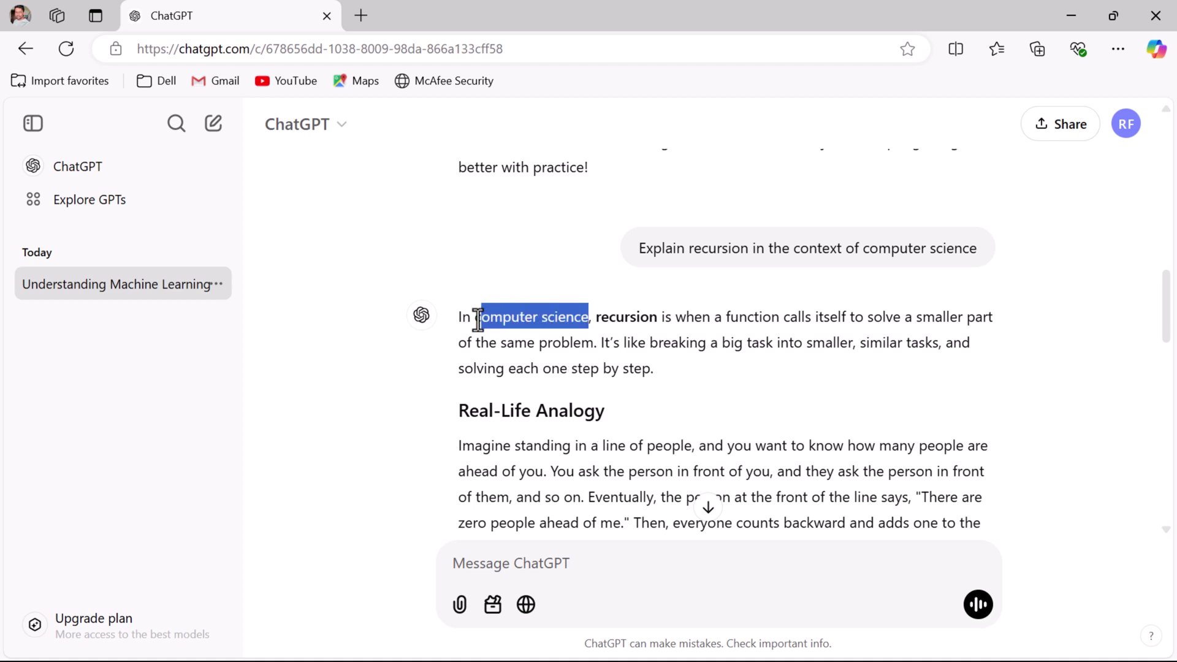
pyautogui.click(675, 336)
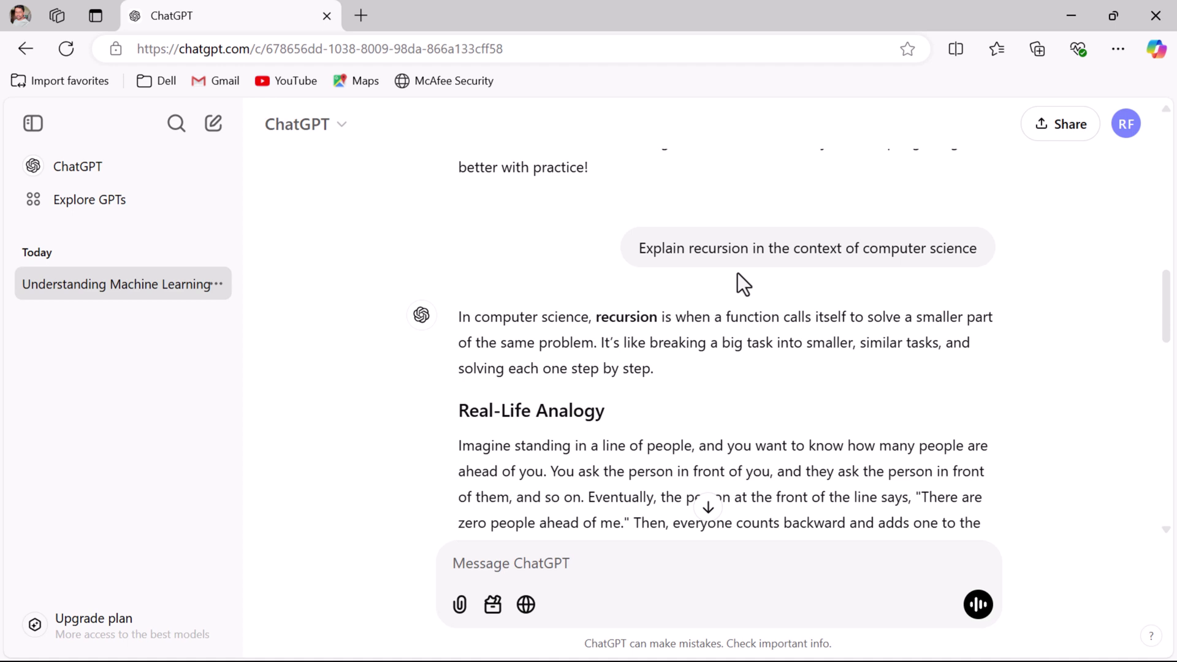
pyautogui.moveTo(701, 267)
pyautogui.scroll(-15, 755, 360)
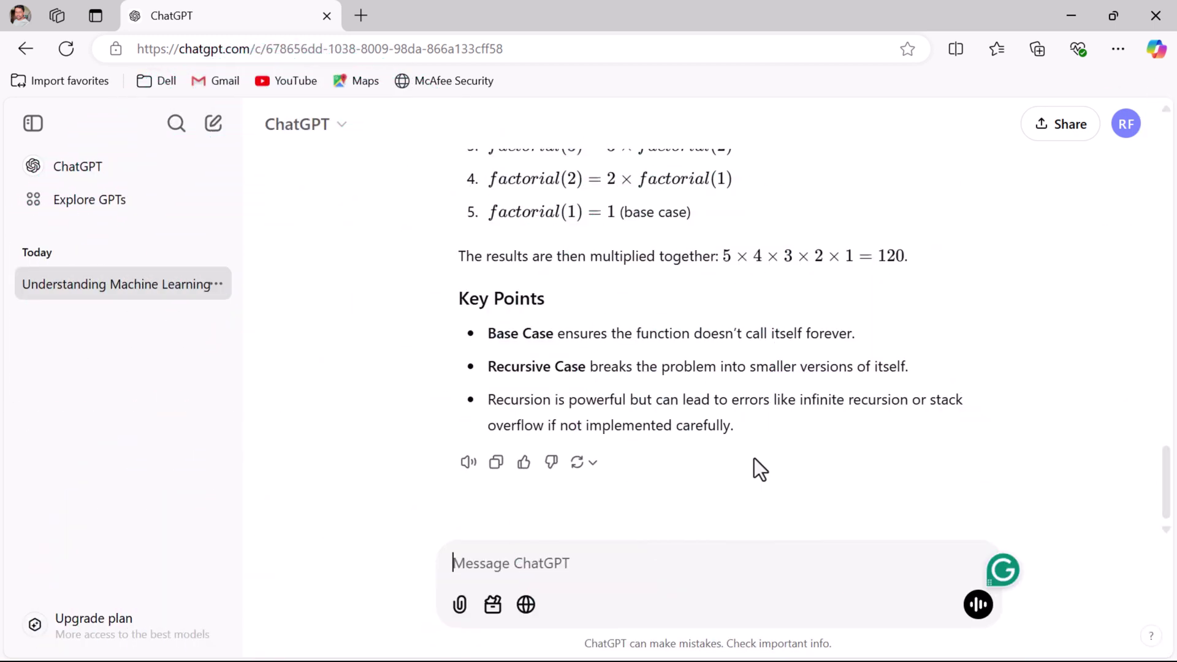
# - Submit the prompt "List the steps for installing python" in the same conversation
pyautogui.write('Li')
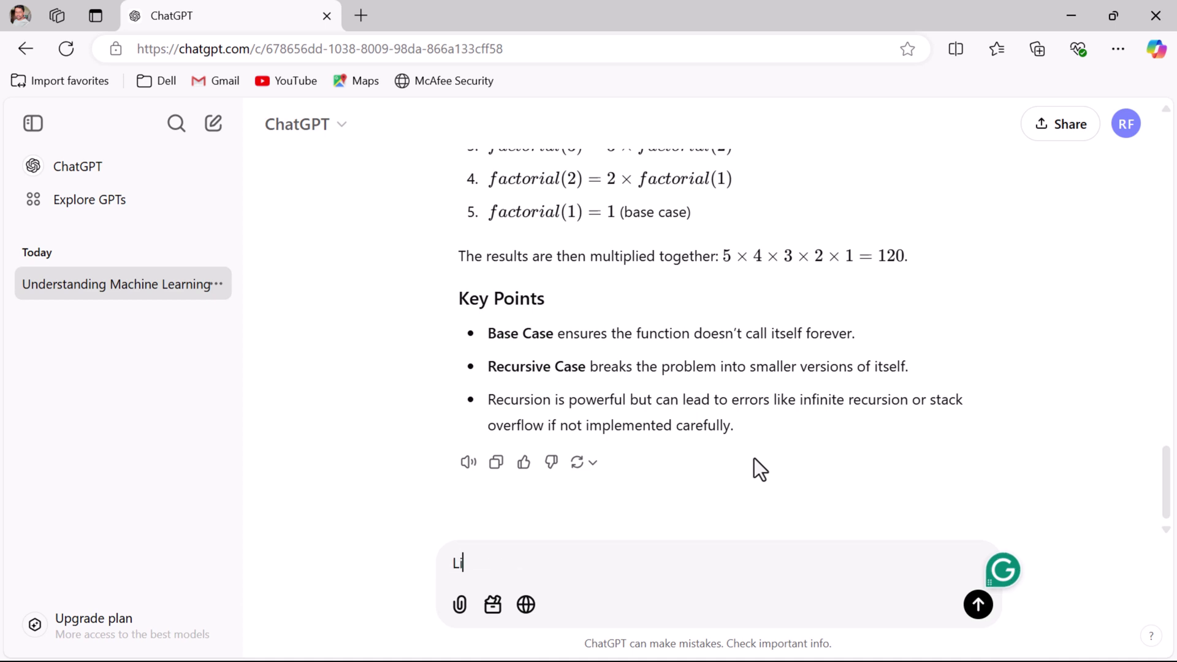
pyautogui.write('st the steps for inst')
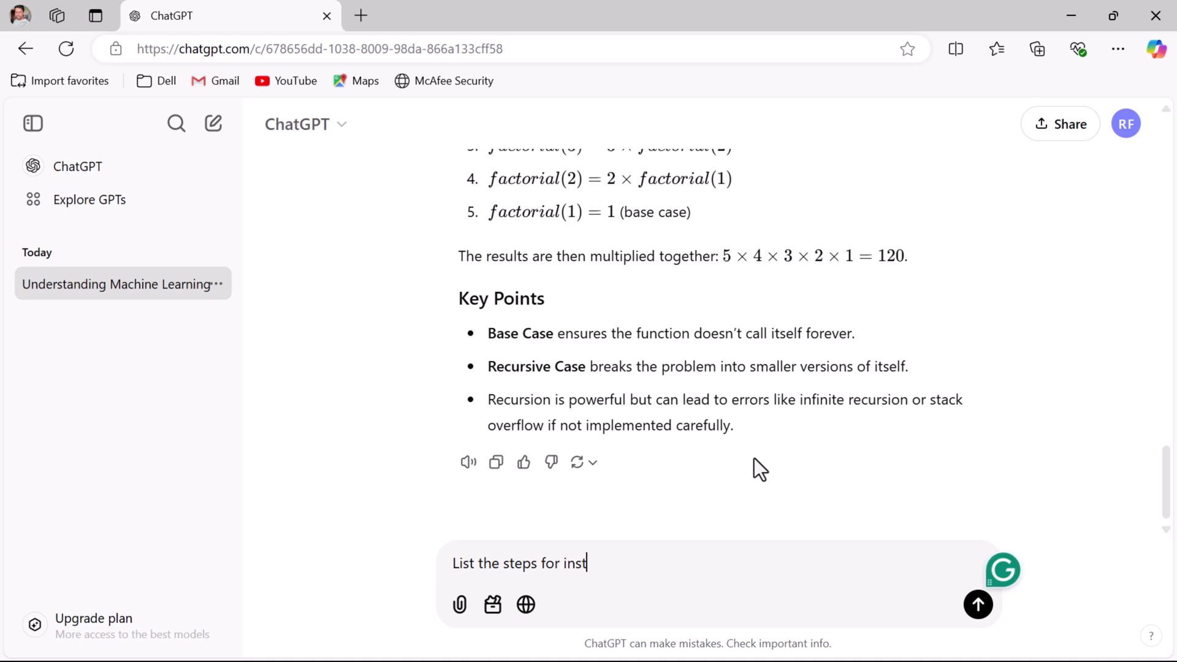
pyautogui.write('alling python')
pyautogui.press('Return')
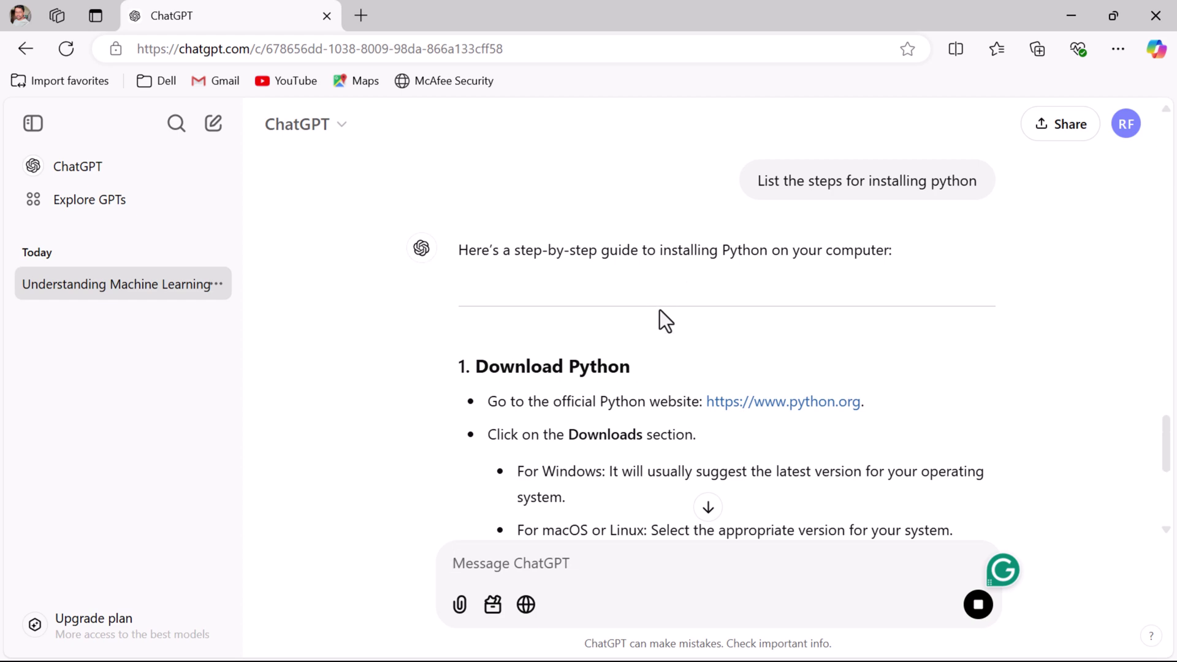
# - Look over the Python installation guide and highlight the word "List" in the submitted prompt
pyautogui.scroll(-6, 659, 308)
pyautogui.scroll(7, 660, 308)
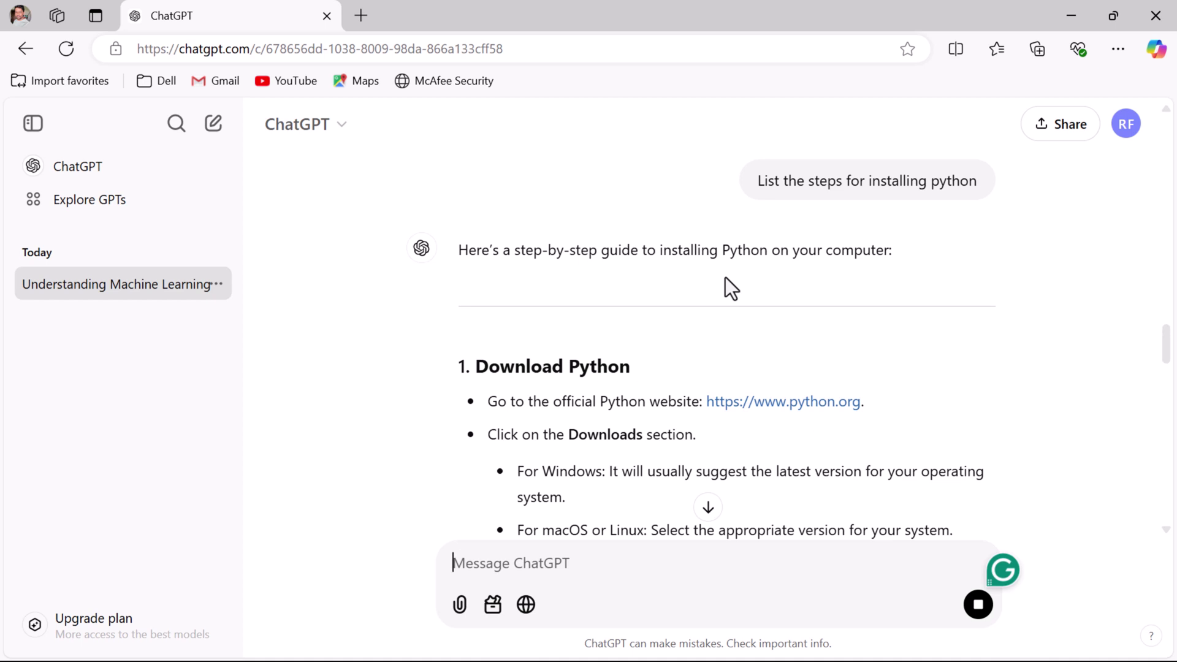
pyautogui.moveTo(758, 181); pyautogui.dragTo(776, 181)
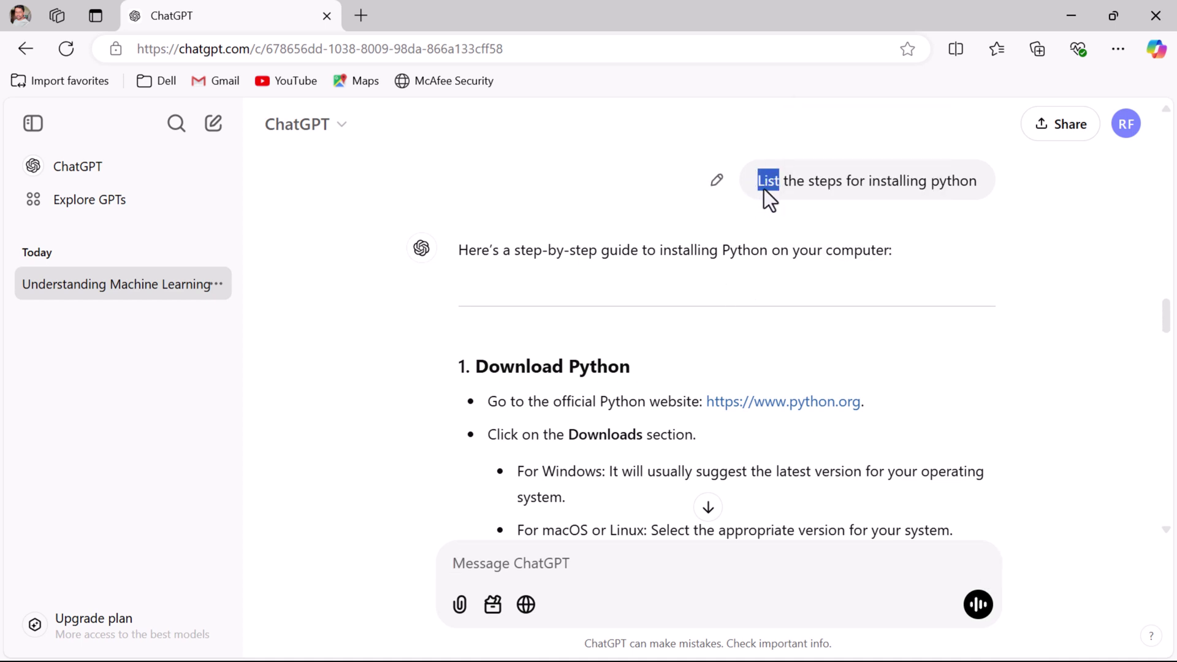
pyautogui.doubleClick(764, 187)
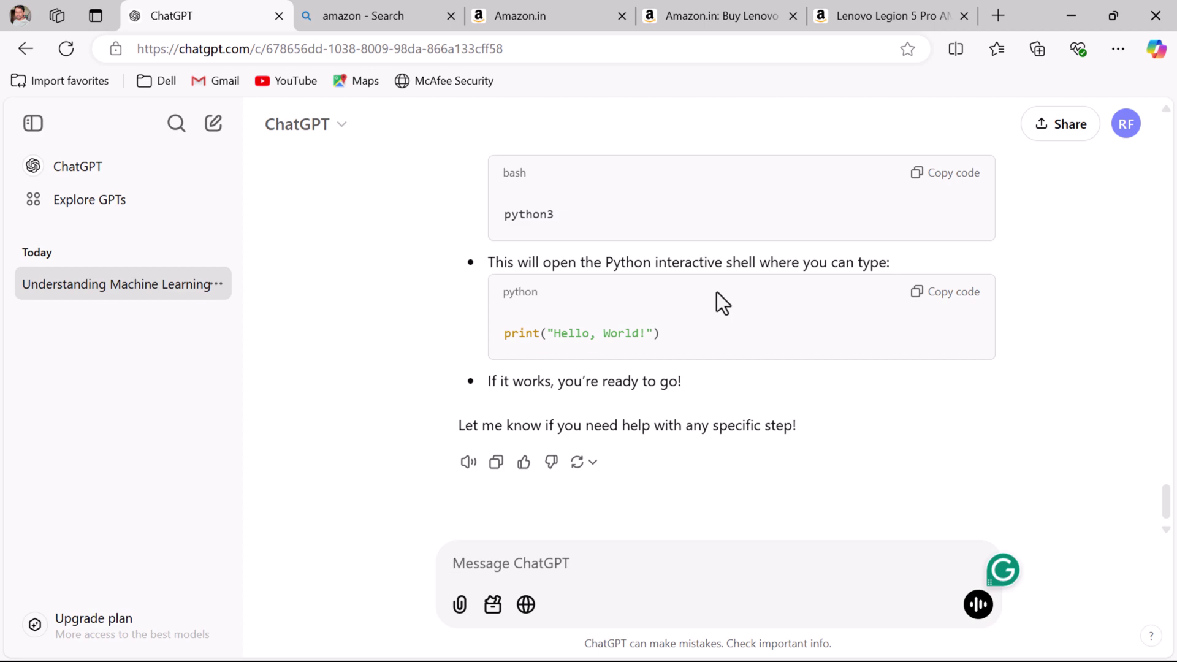
# - Switch to the Amazon page of the Lenovo Legion 5 Pro and examine its "About this item" description
pyautogui.click(886, 24)
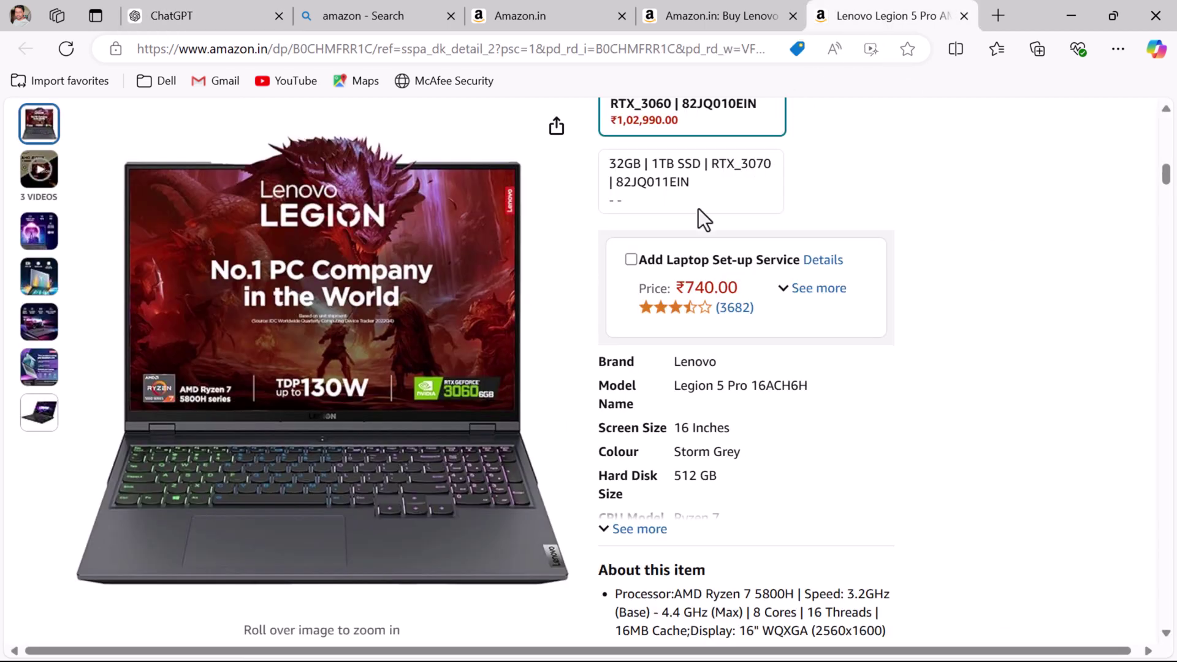
pyautogui.scroll(4, 627, 255)
pyautogui.scroll(-15, 770, 307)
pyautogui.scroll(5, 933, 419)
pyautogui.scroll(2, 933, 419)
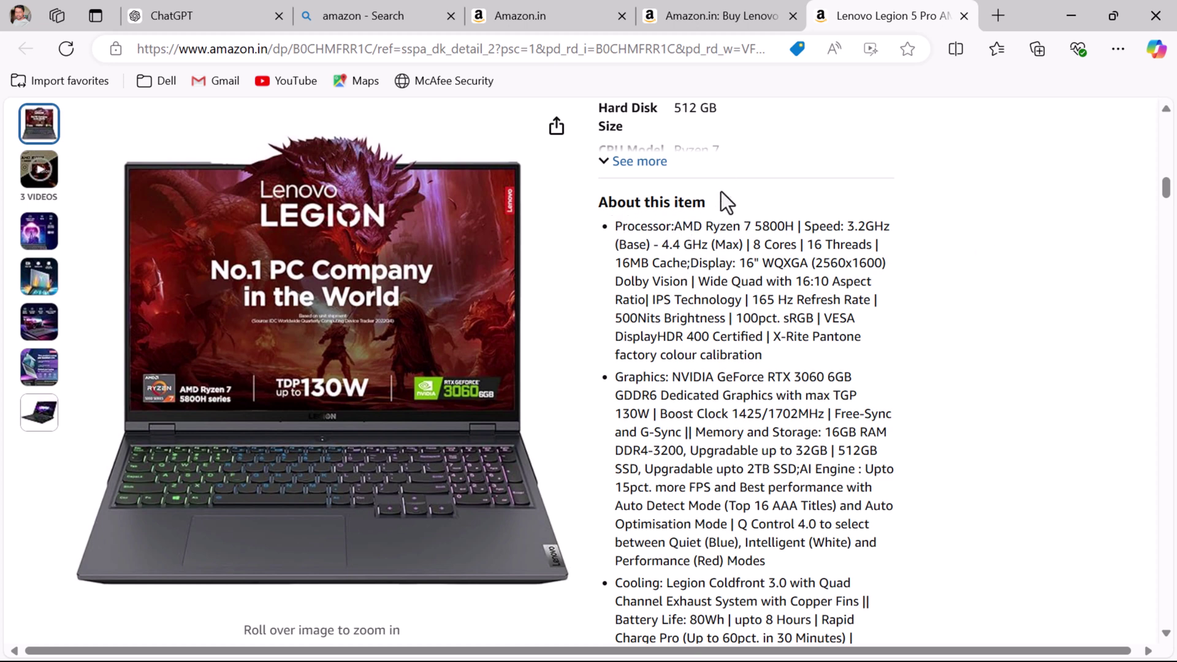
# - Back in ChatGPT, draft "Write a product description similar to this:" followed by the copied laptop specifications, correcting the misspelled word "description"
pyautogui.click(194, 16)
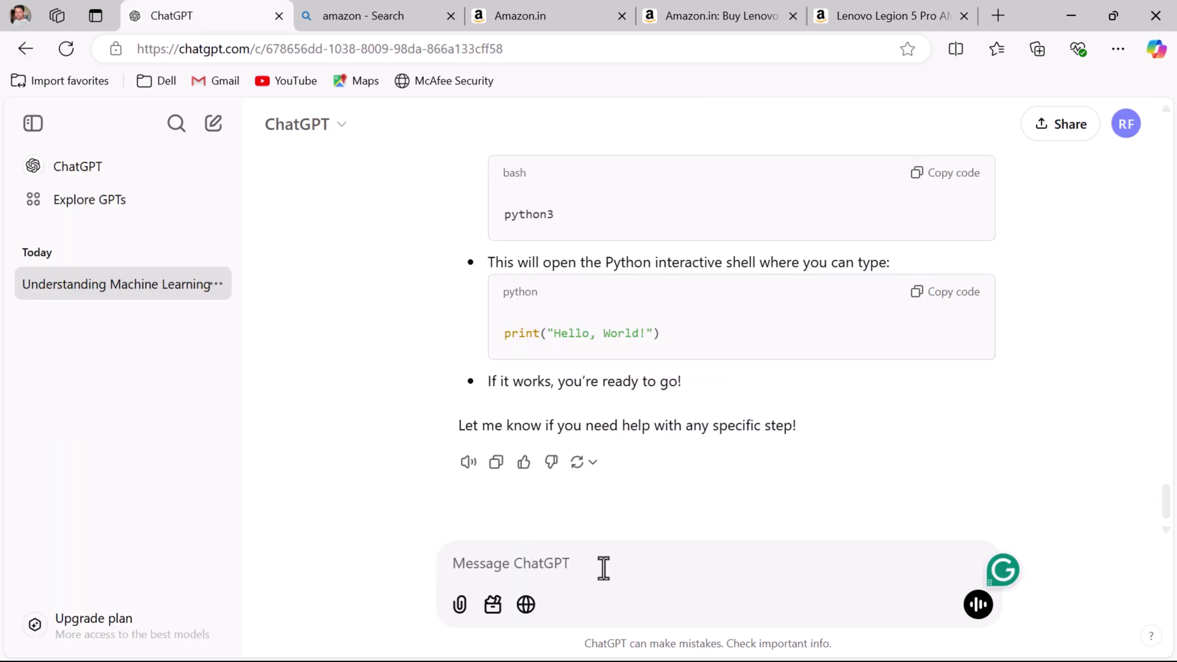
pyautogui.write('Write a product desct')
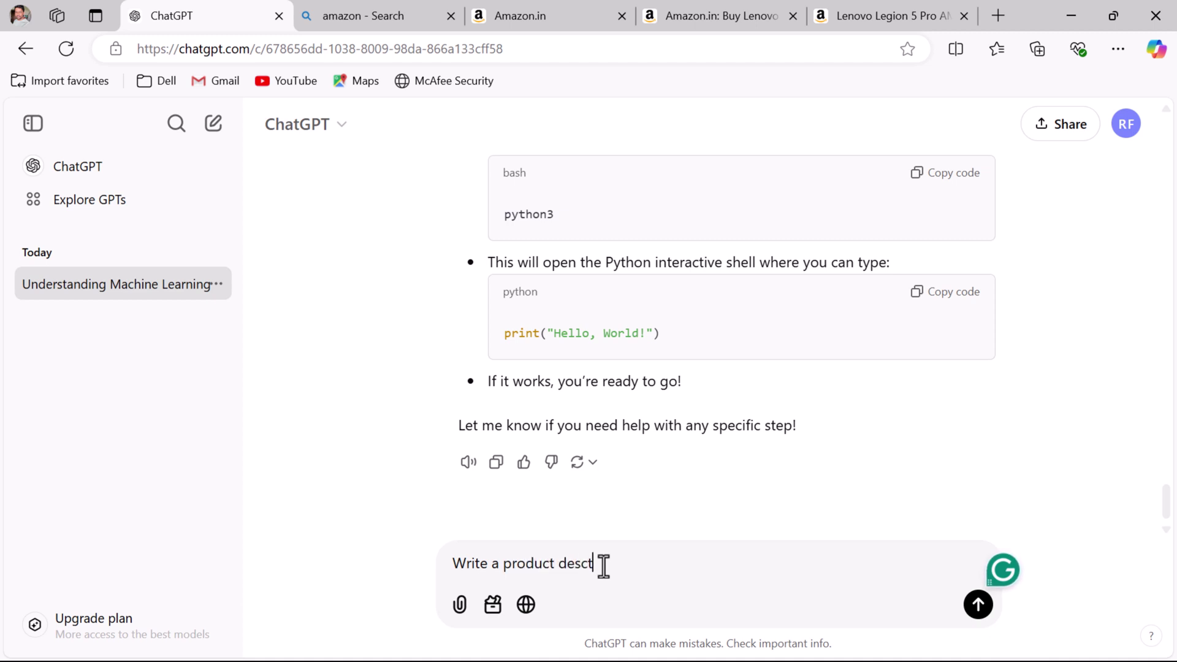
pyautogui.write('iption simila')
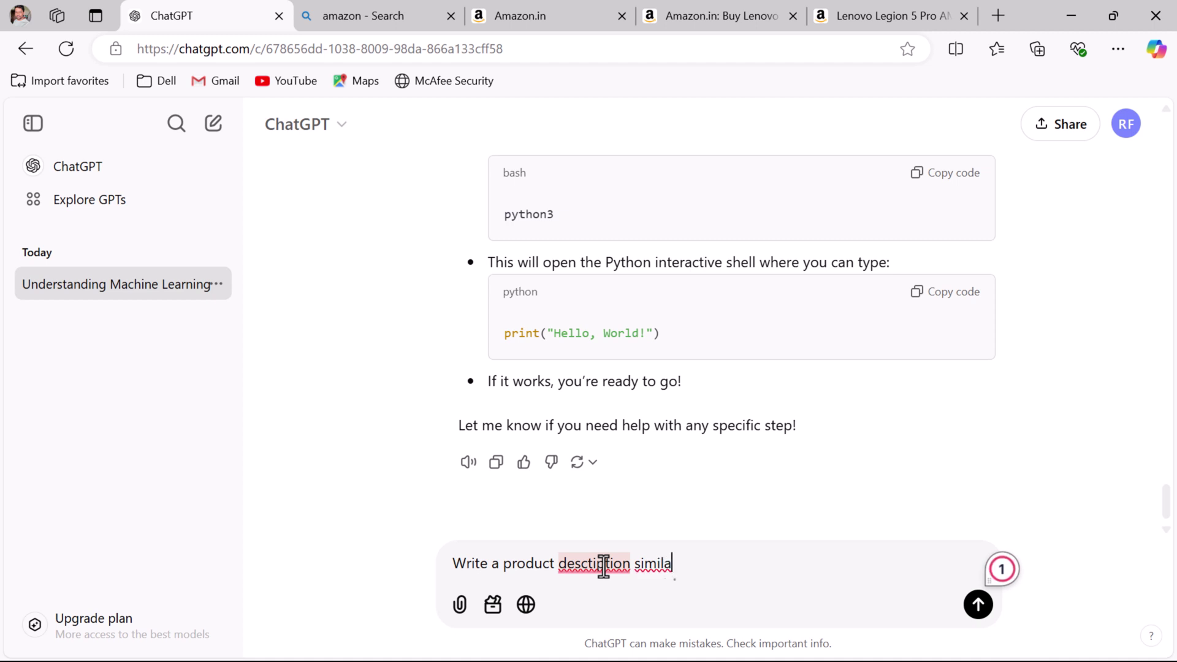
pyautogui.write('r to this:')
pyautogui.hotkey('ctrl', 'v')
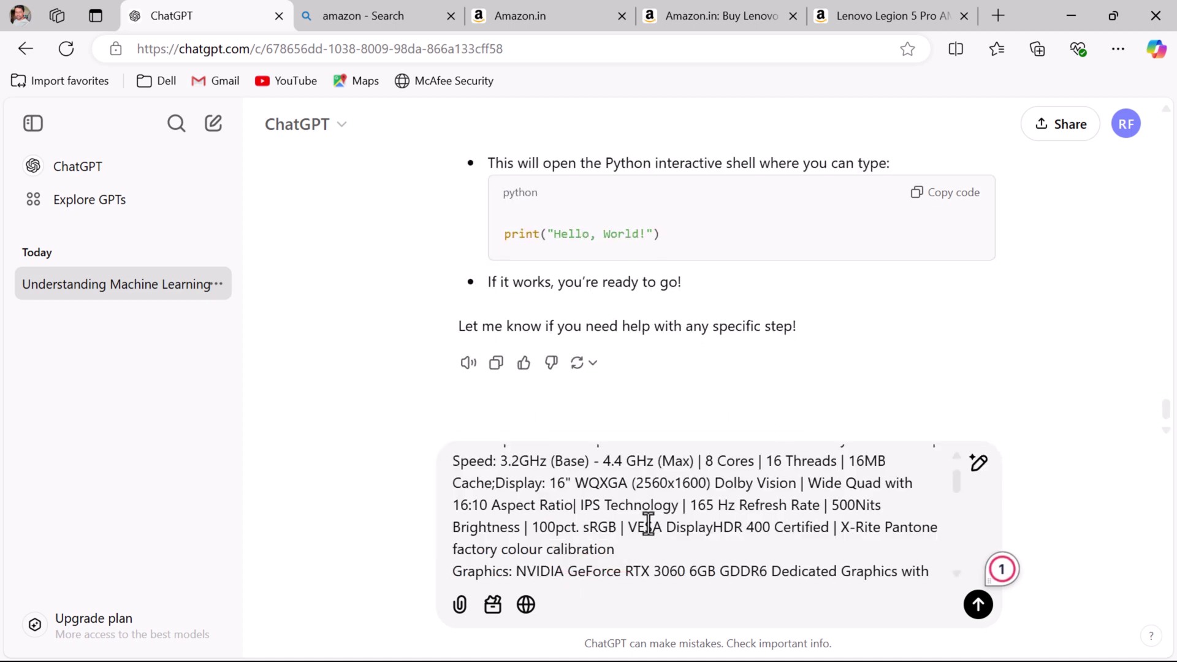
pyautogui.scroll(3, 652, 525)
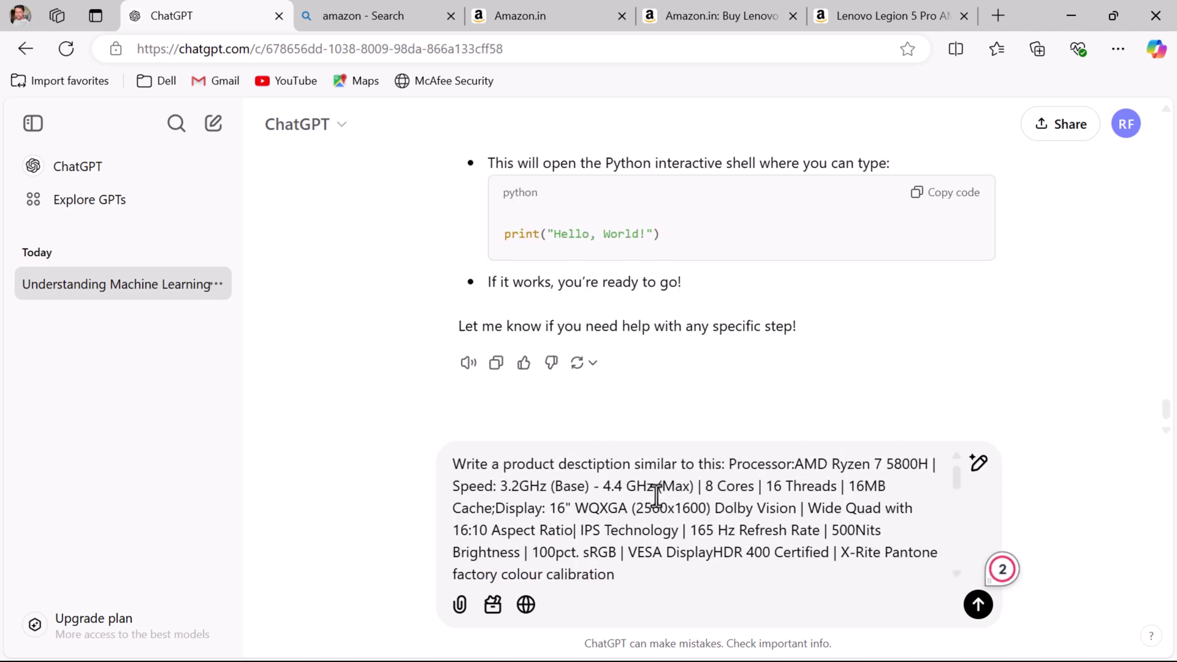
pyautogui.rightClick(598, 466)
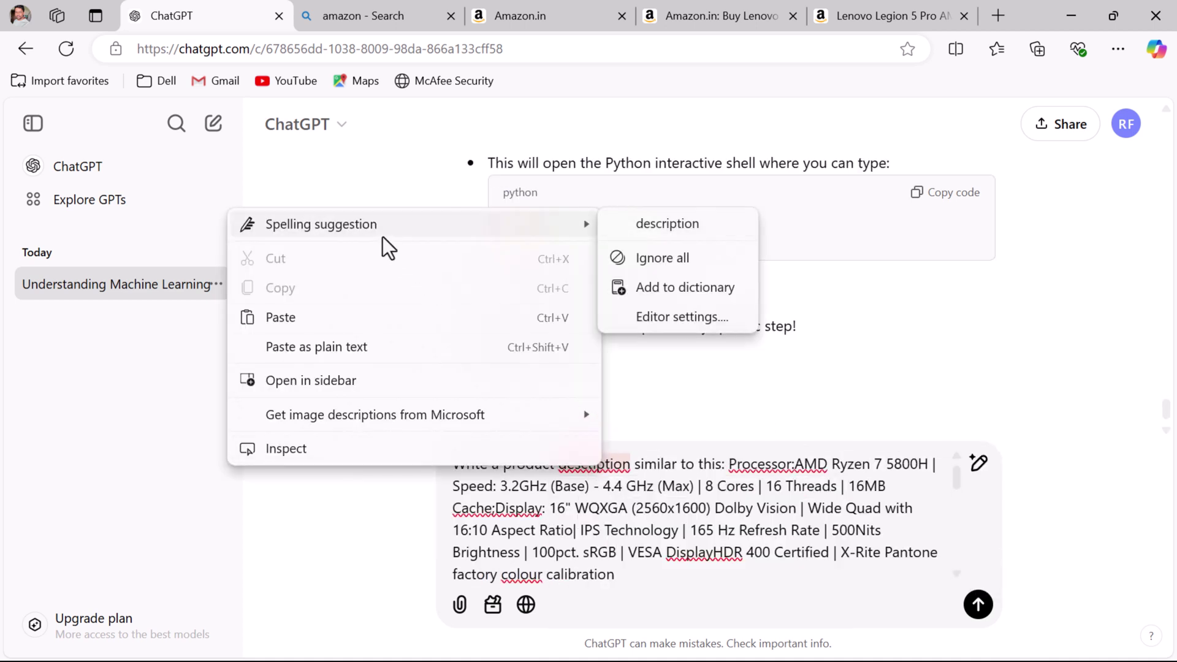
pyautogui.click(655, 227)
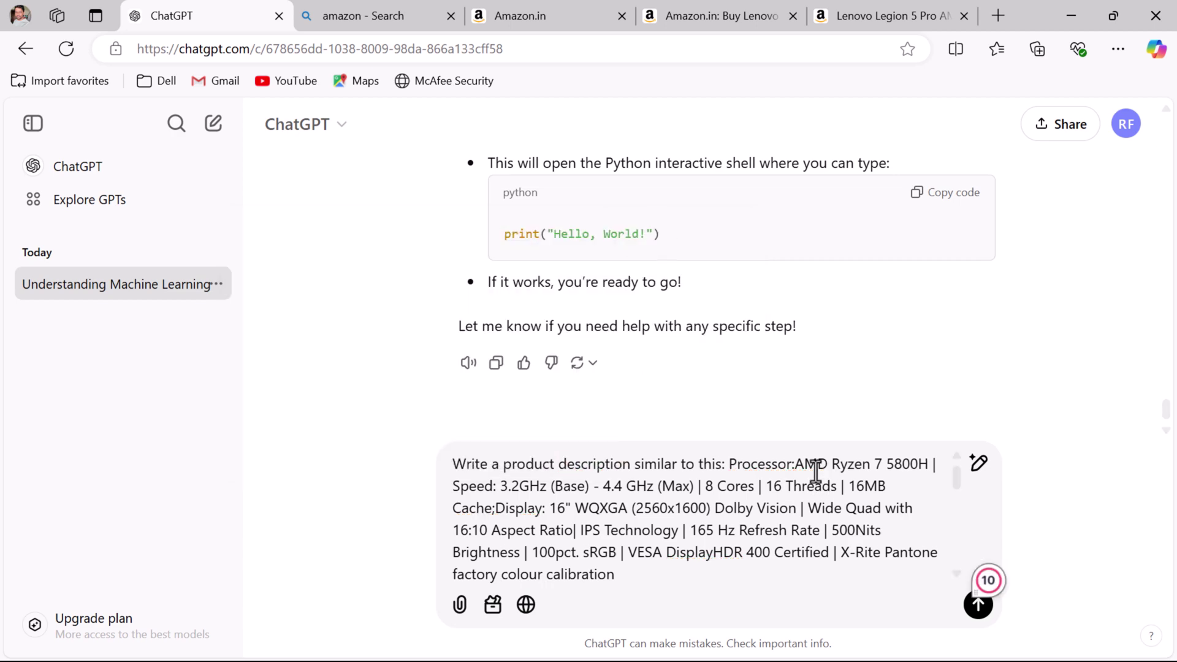
pyautogui.scroll(-5, 799, 494)
pyautogui.scroll(-3, 799, 494)
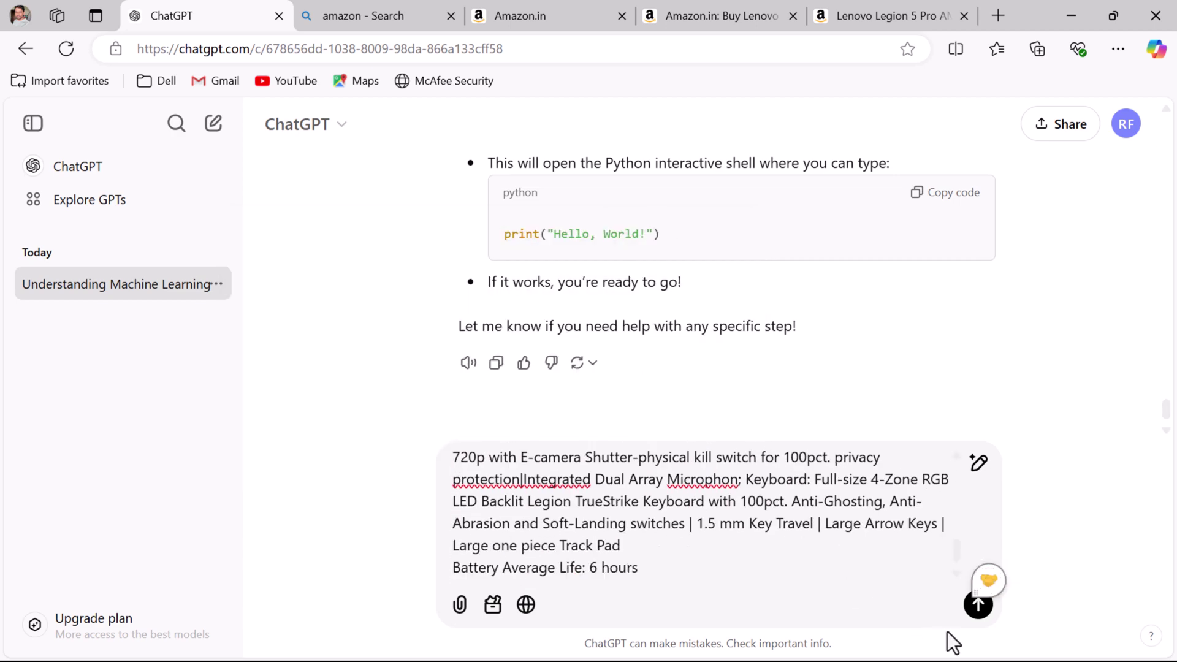
# - Submit the drafted prompt, edit it to begin "Write a dell product description similar to this:", and resend it
pyautogui.click(977, 603)
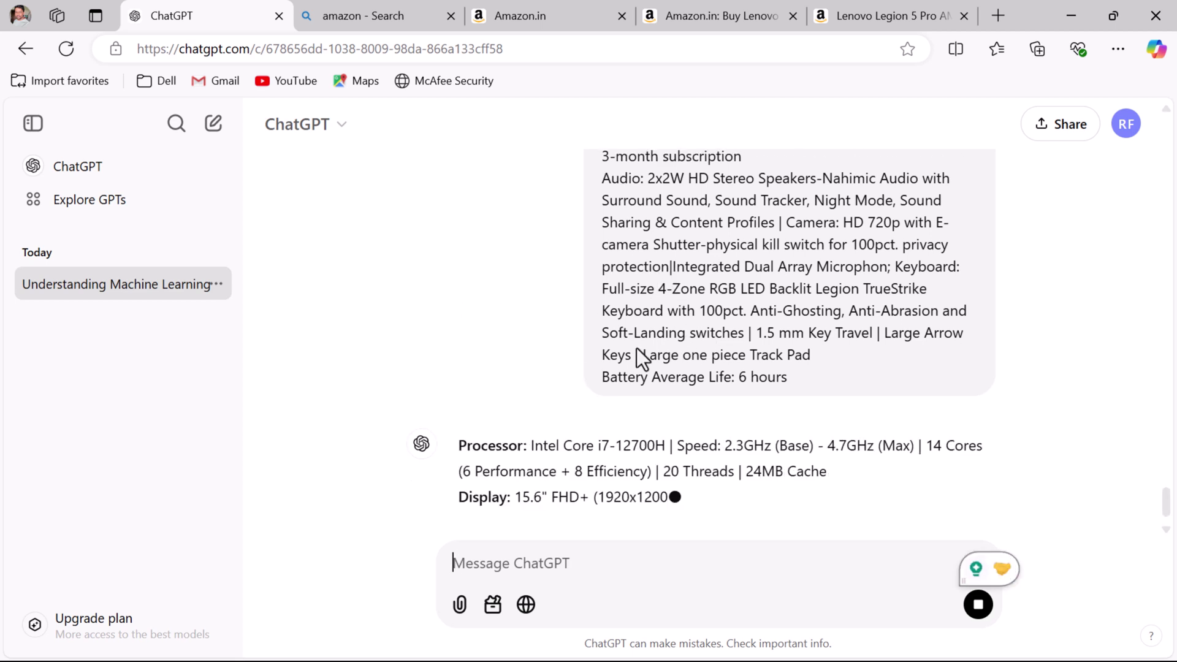
pyautogui.scroll(10, 637, 348)
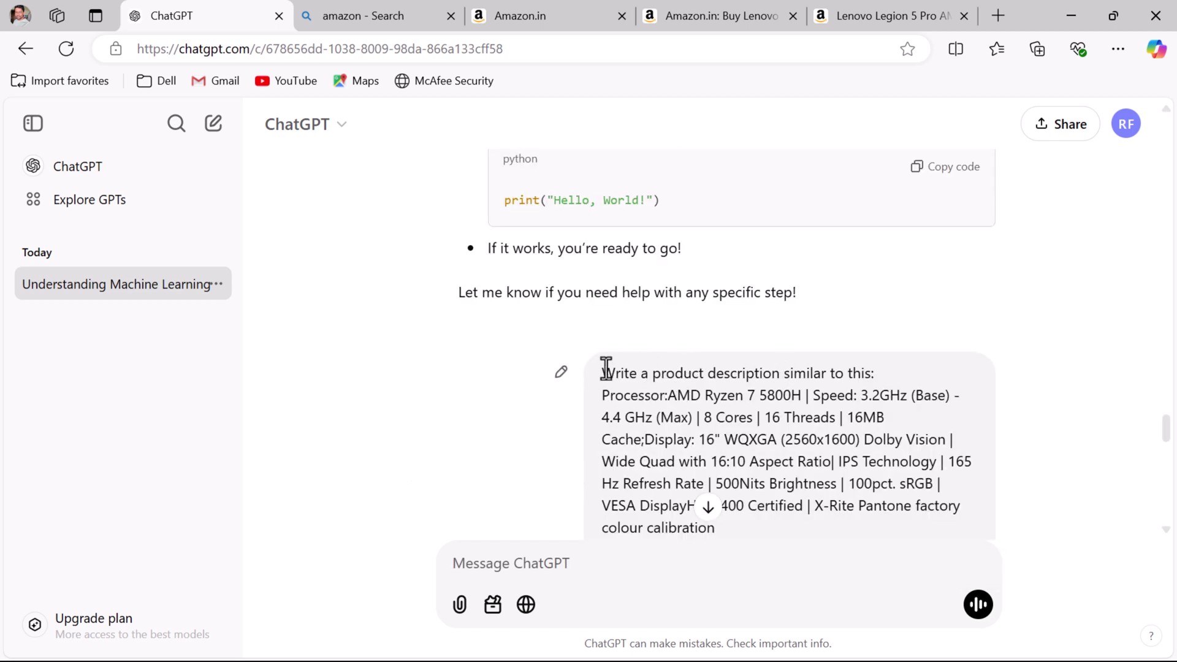
pyautogui.click(562, 373)
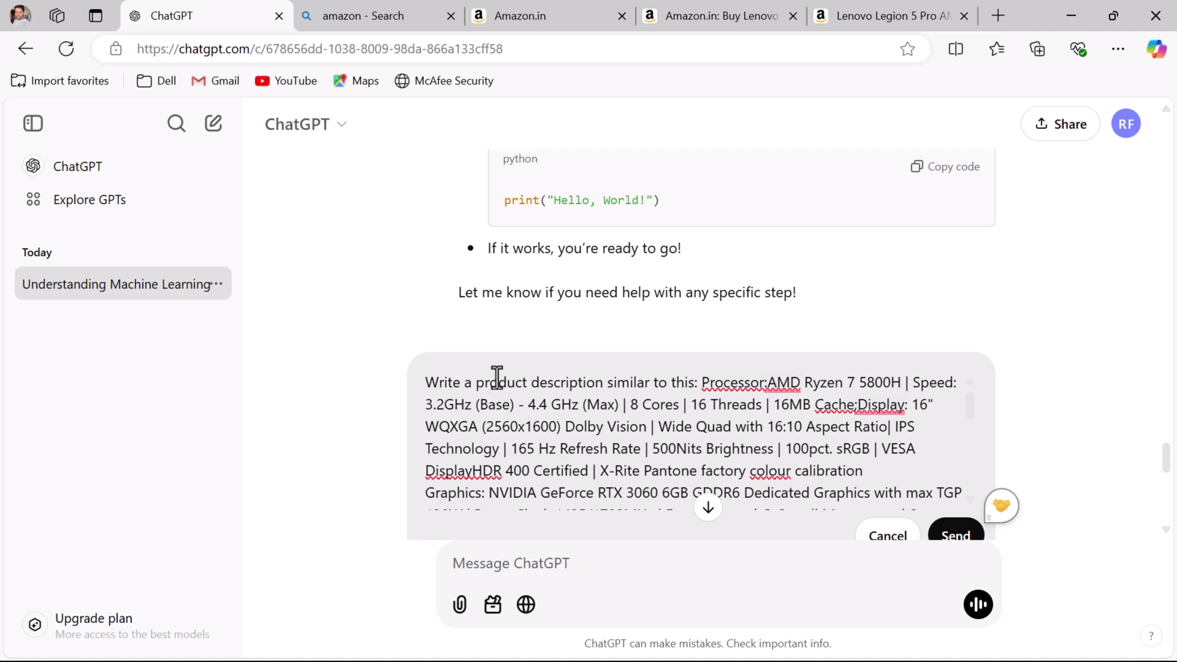
pyautogui.write('dell')
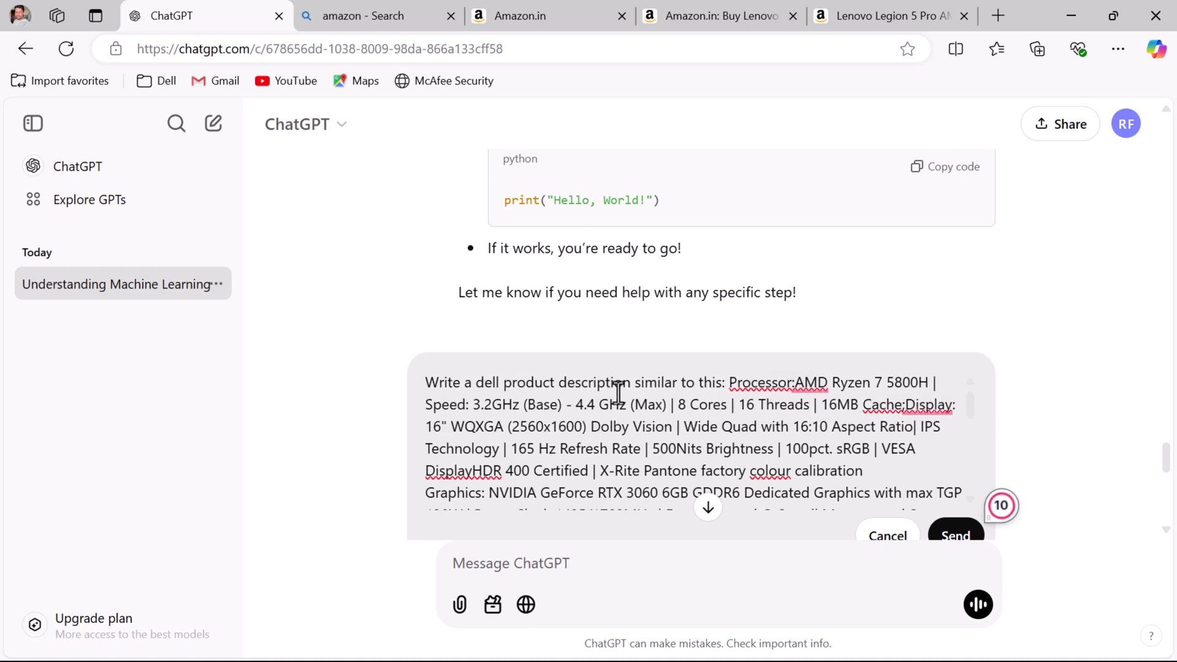
pyautogui.click(956, 535)
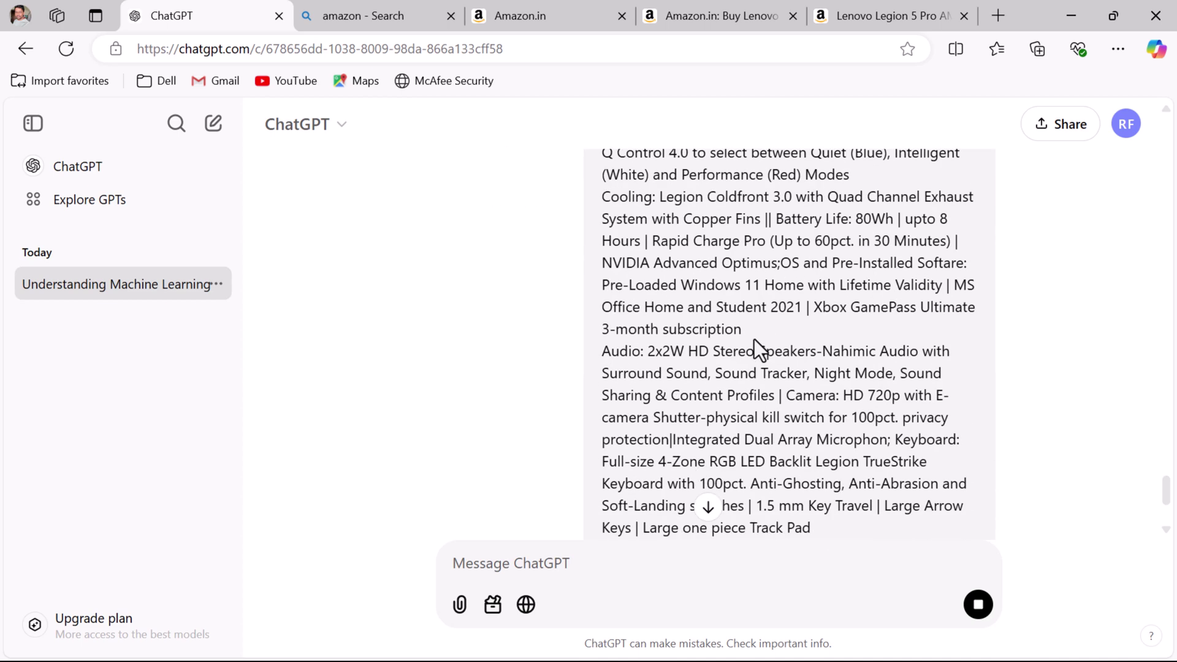
# - Look over the resent Dell prompt and briefly highlight the example laptop specifications in it
pyautogui.scroll(9, 754, 340)
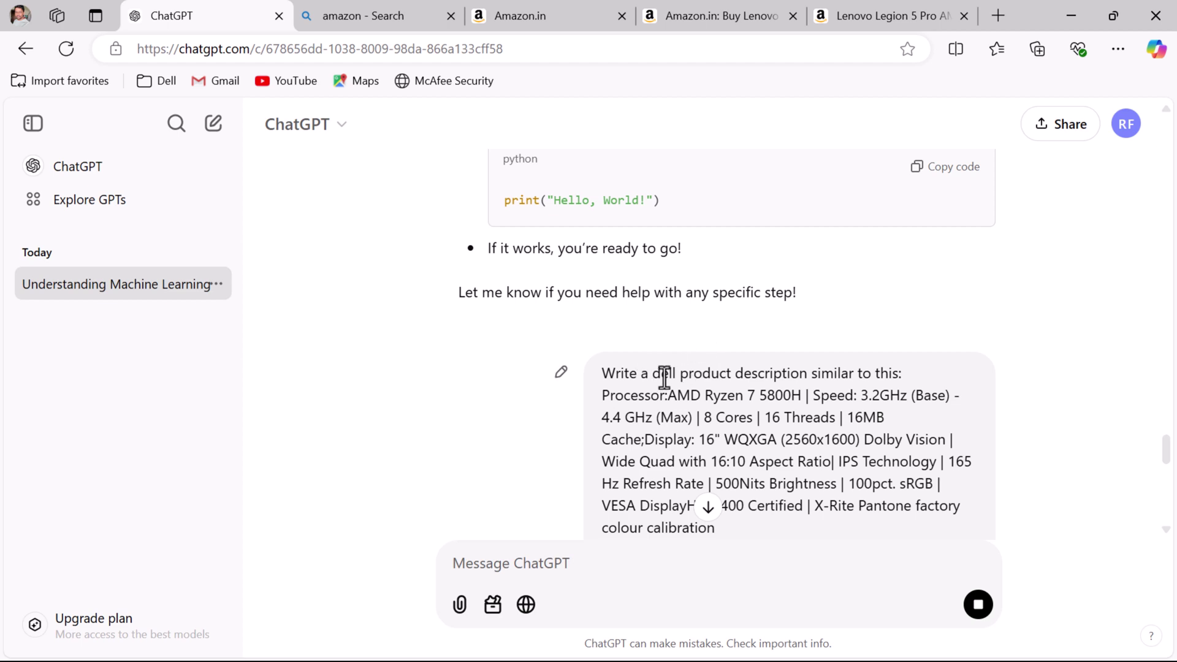
pyautogui.scroll(-3, 749, 386)
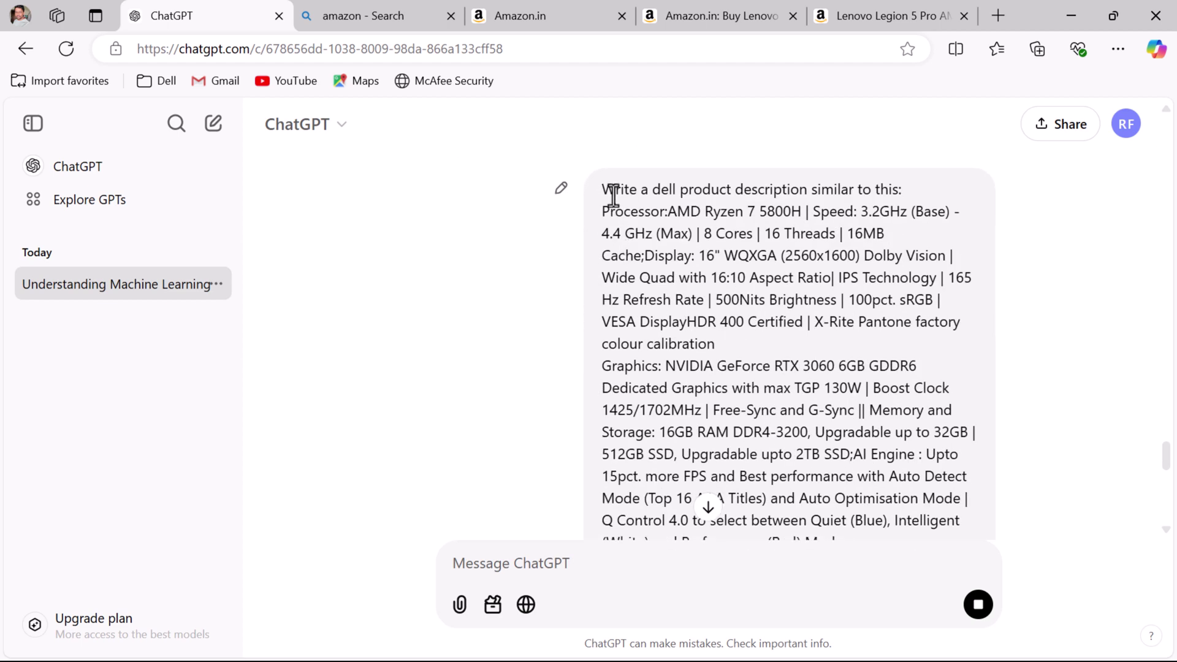
pyautogui.moveTo(604, 208); pyautogui.dragTo(680, 475)
pyautogui.click(648, 383)
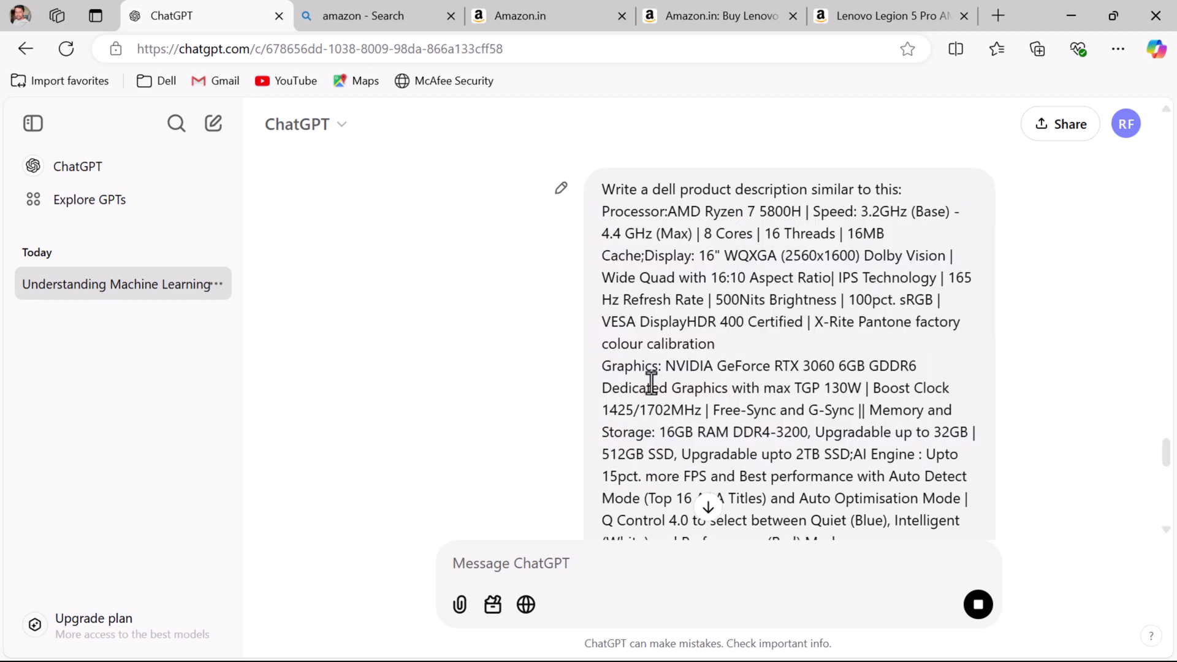
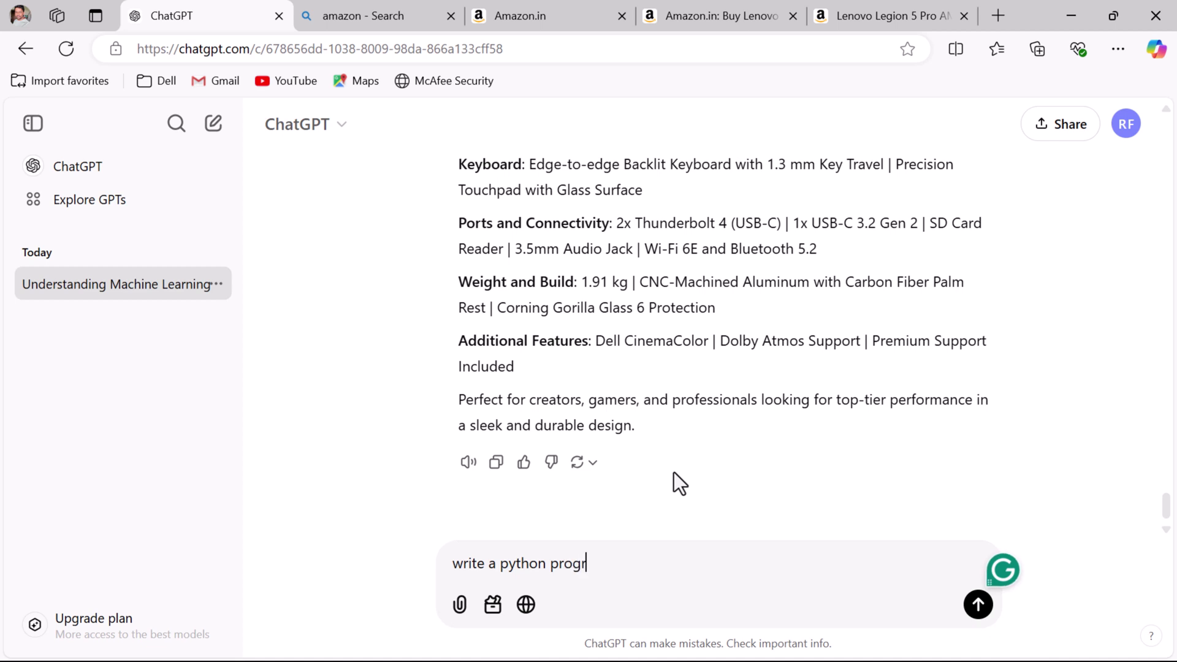
# - Submit the prompt "write a python program to calculate a factorial of number" in the same conversation
pyautogui.write('alc')
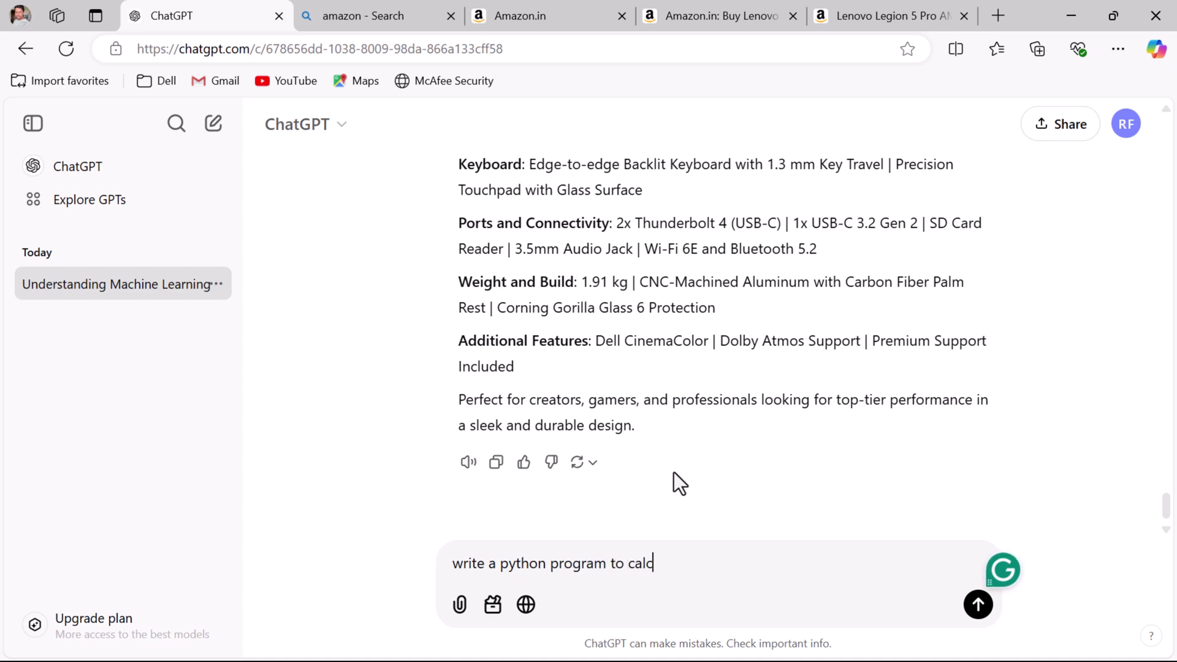
pyautogui.write('ulate a ')
pyautogui.write('fa')
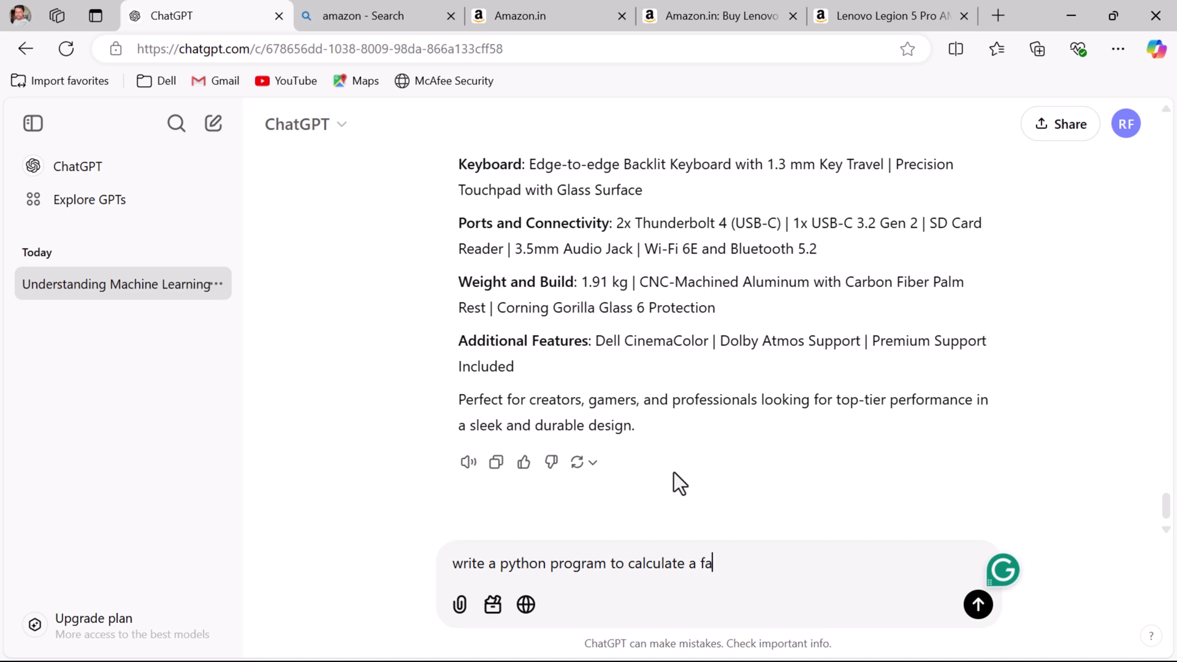
pyautogui.write('ctorial of number')
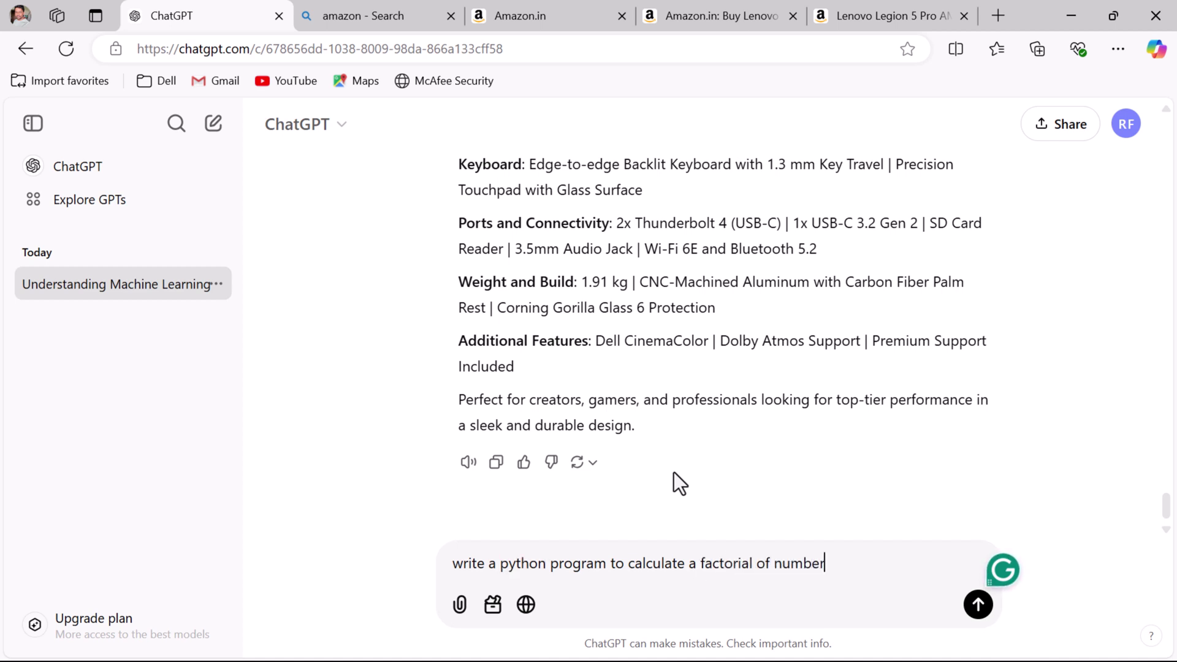
pyautogui.press('Return')
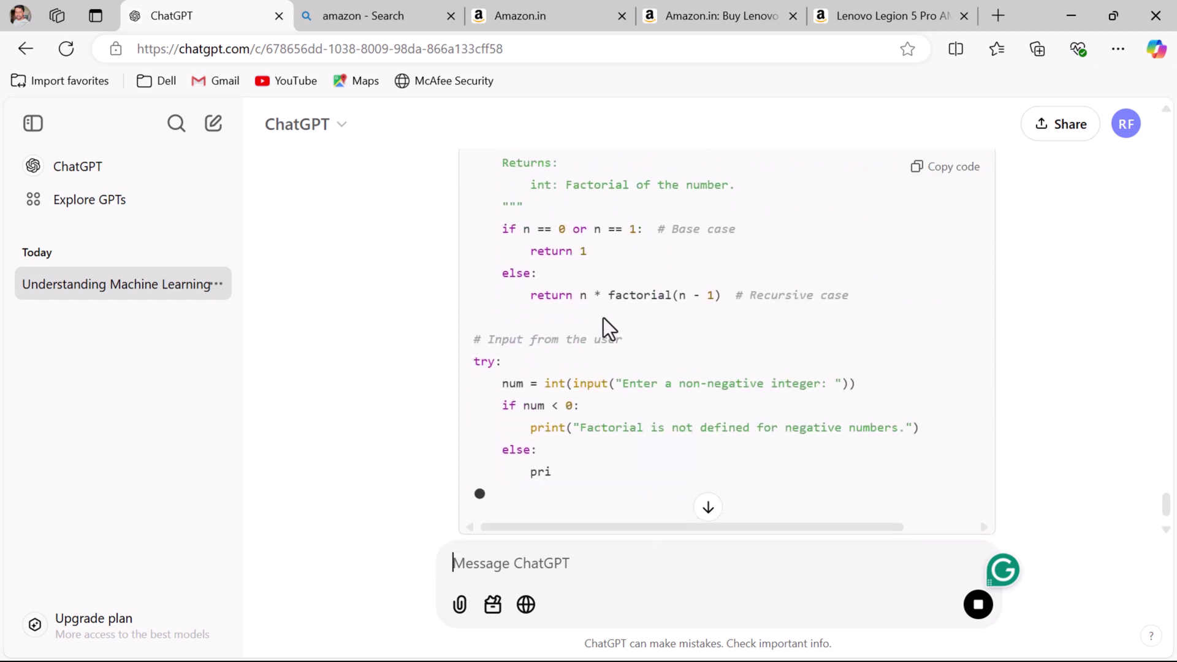
# - Examine the generated factorial program, from its function definition through the explanation to the example input and output
pyautogui.scroll(5, 650, 318)
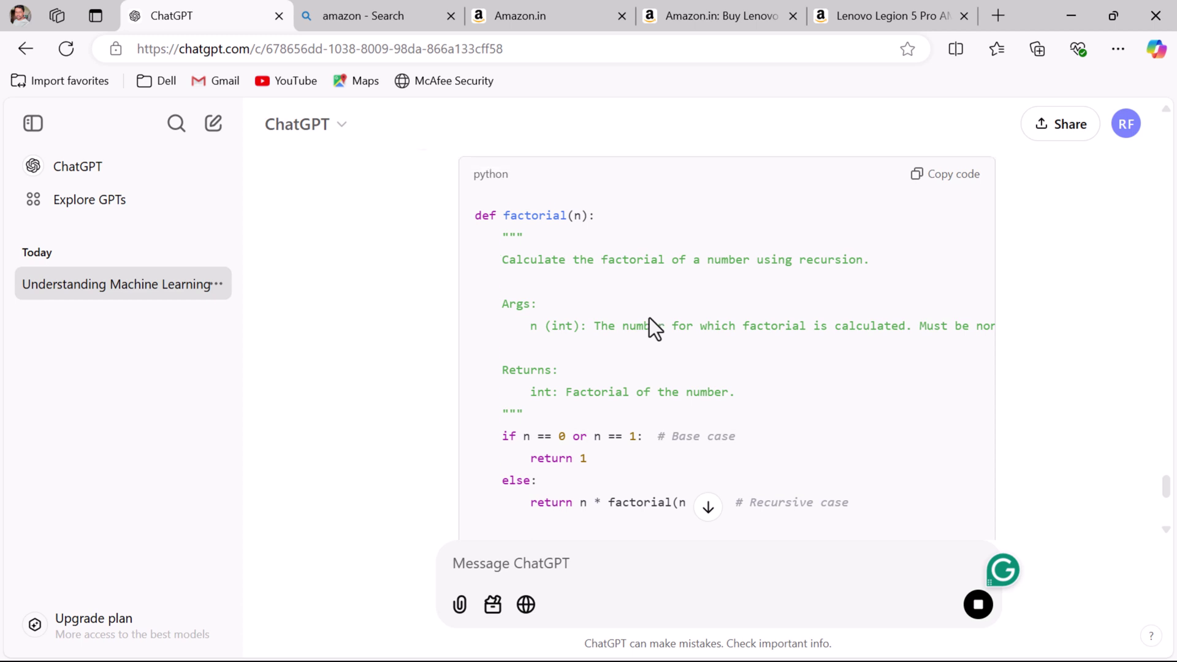
pyautogui.scroll(-2, 649, 318)
pyautogui.scroll(2, 649, 318)
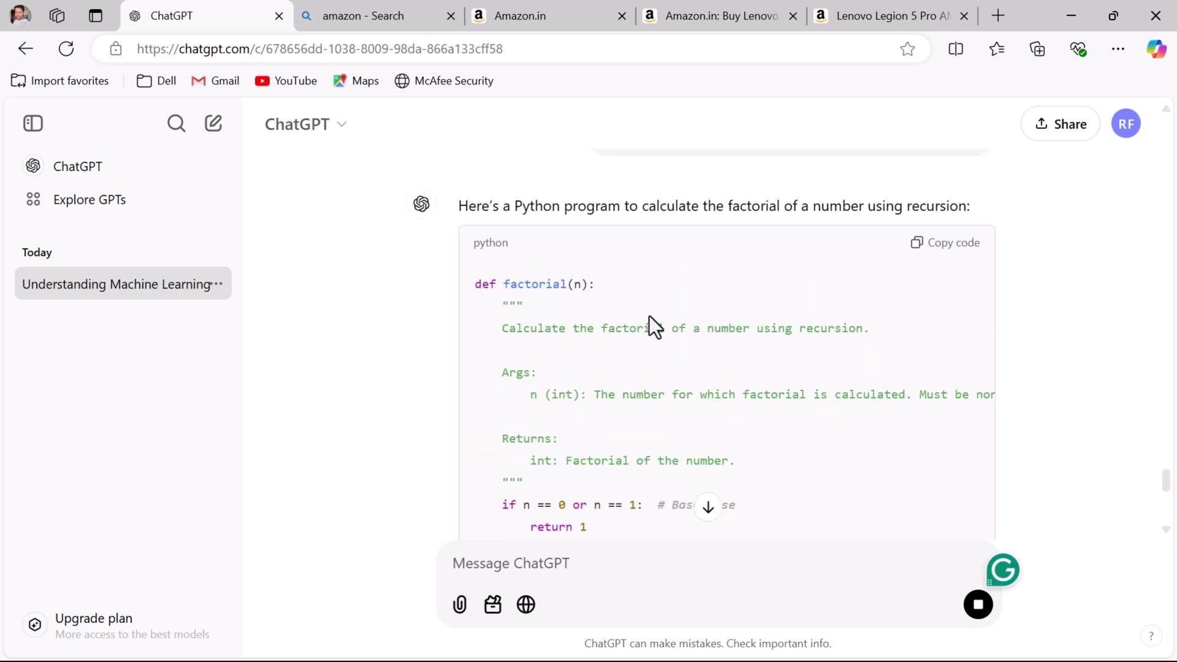
pyautogui.scroll(-2, 637, 301)
pyautogui.scroll(-5, 623, 279)
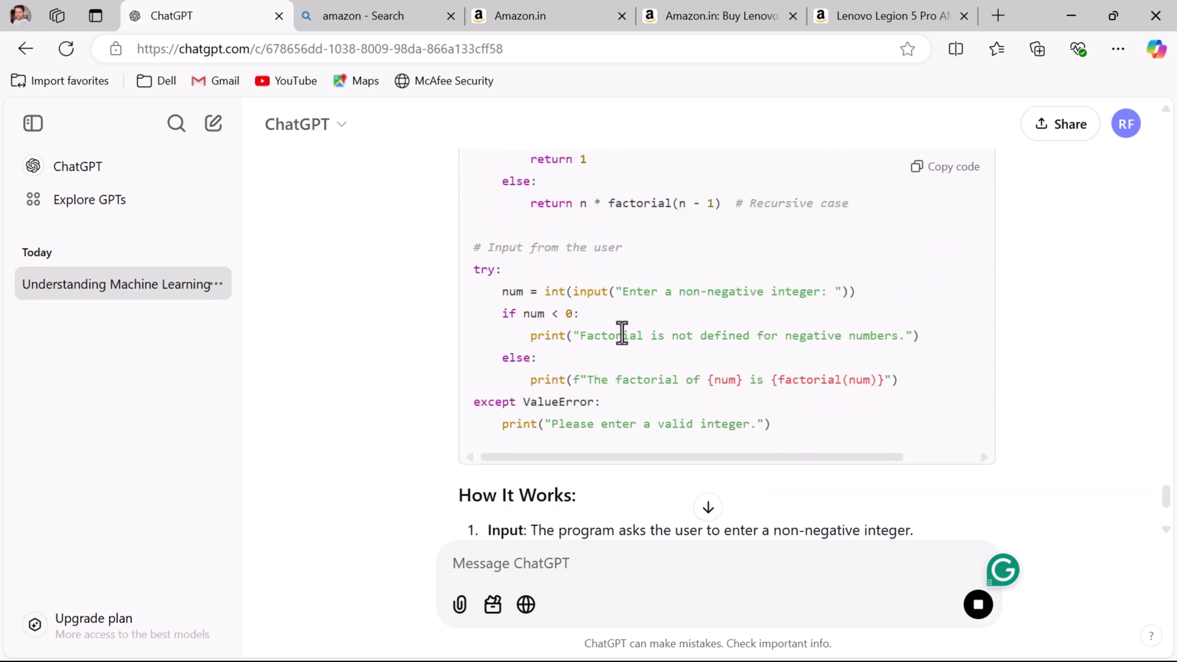
pyautogui.scroll(-3, 623, 333)
pyautogui.scroll(3, 623, 334)
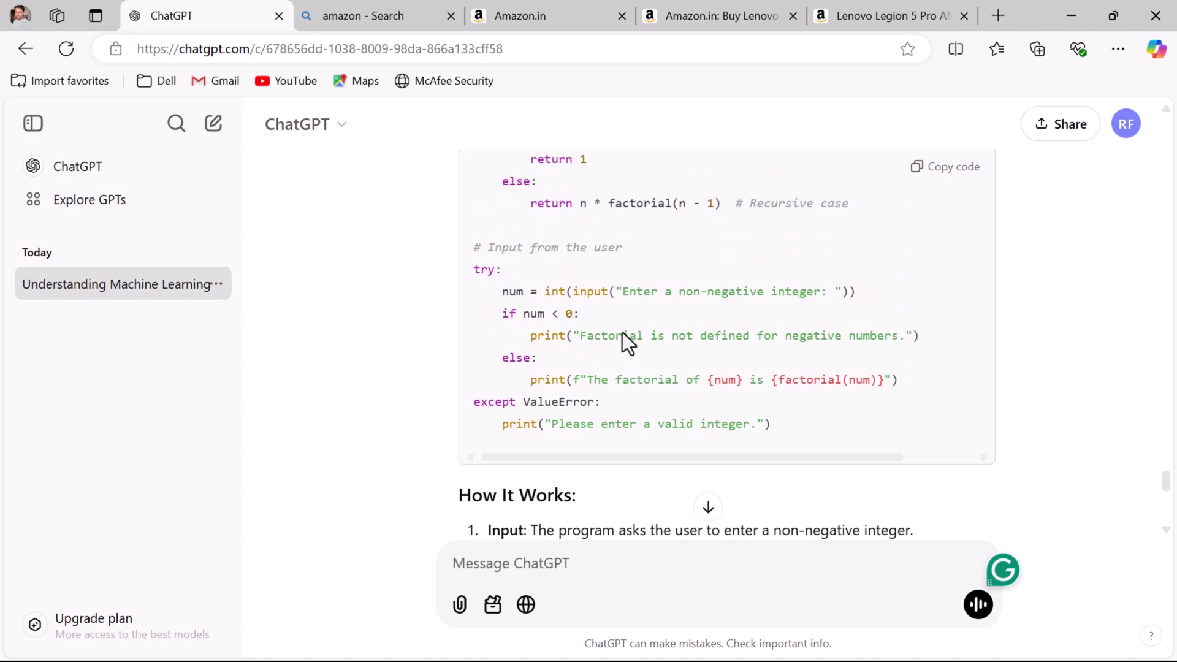
pyautogui.scroll(2, 769, 396)
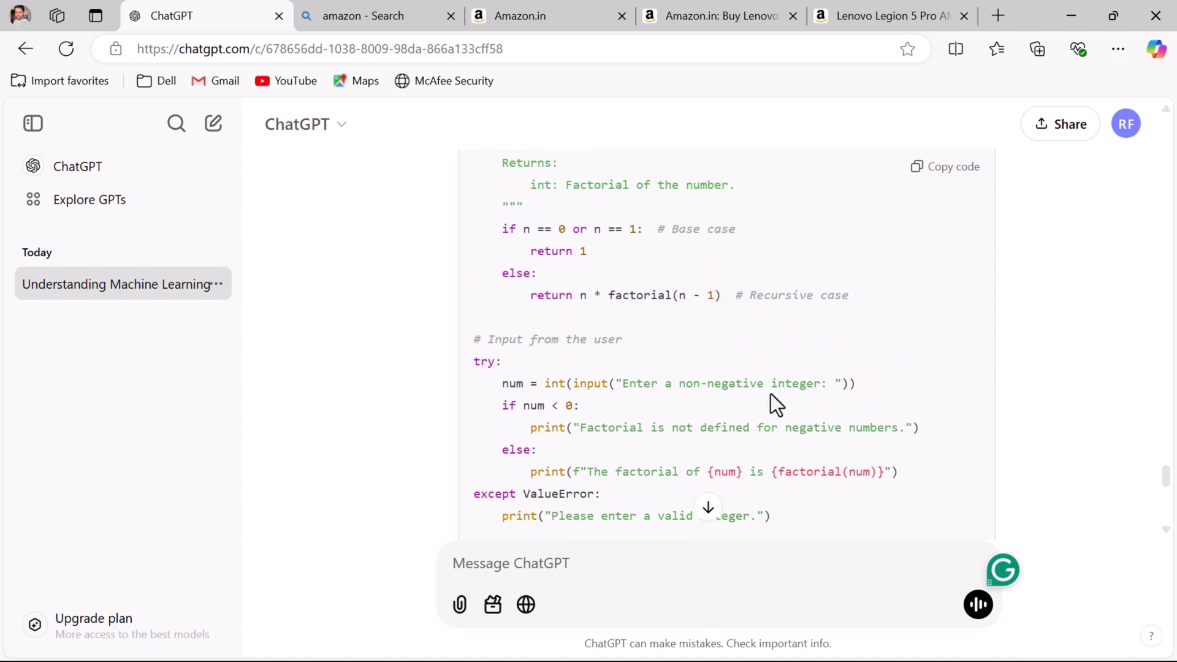
pyautogui.scroll(-2, 770, 395)
pyautogui.scroll(6, 771, 402)
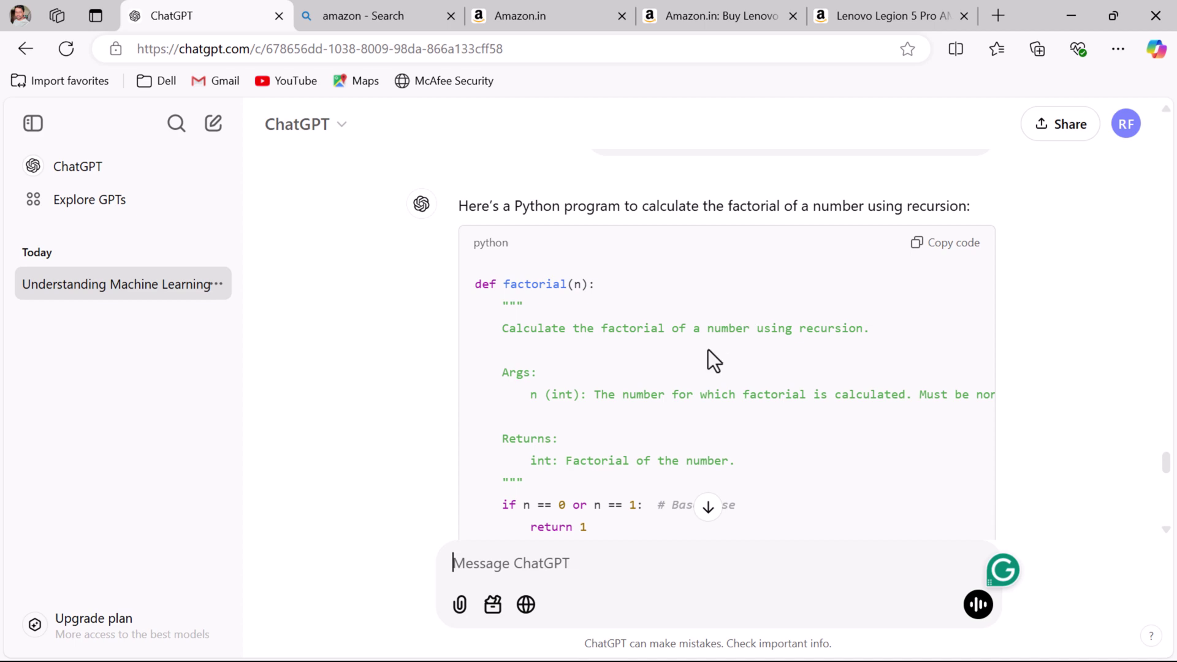
pyautogui.scroll(-15, 708, 349)
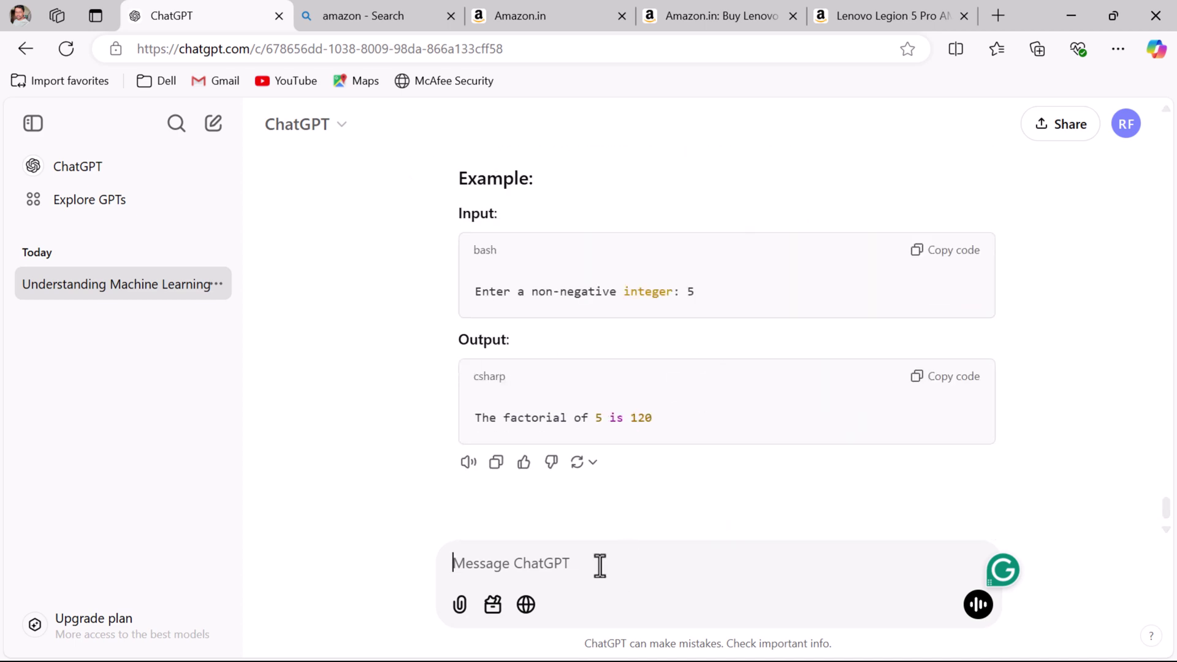
# - Submit the follow-up prompt "Update the above Python program with comments" and review the commented code in the response
pyautogui.write('Update the above Python program with comm')
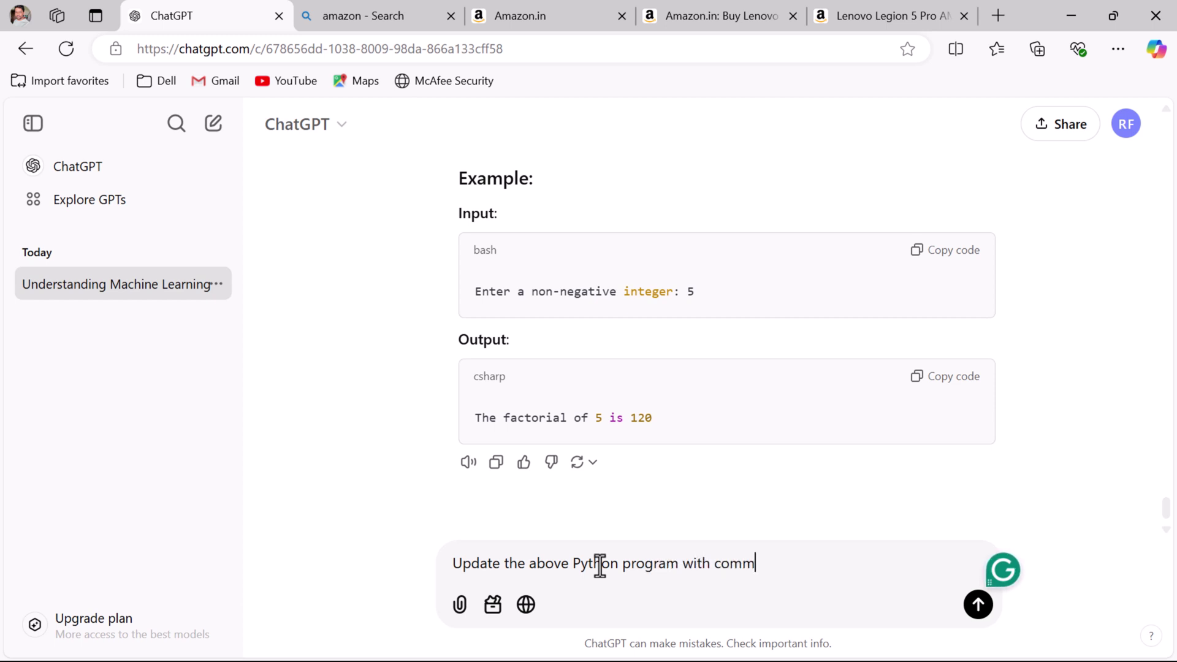
pyautogui.write('ents')
pyautogui.press('Return')
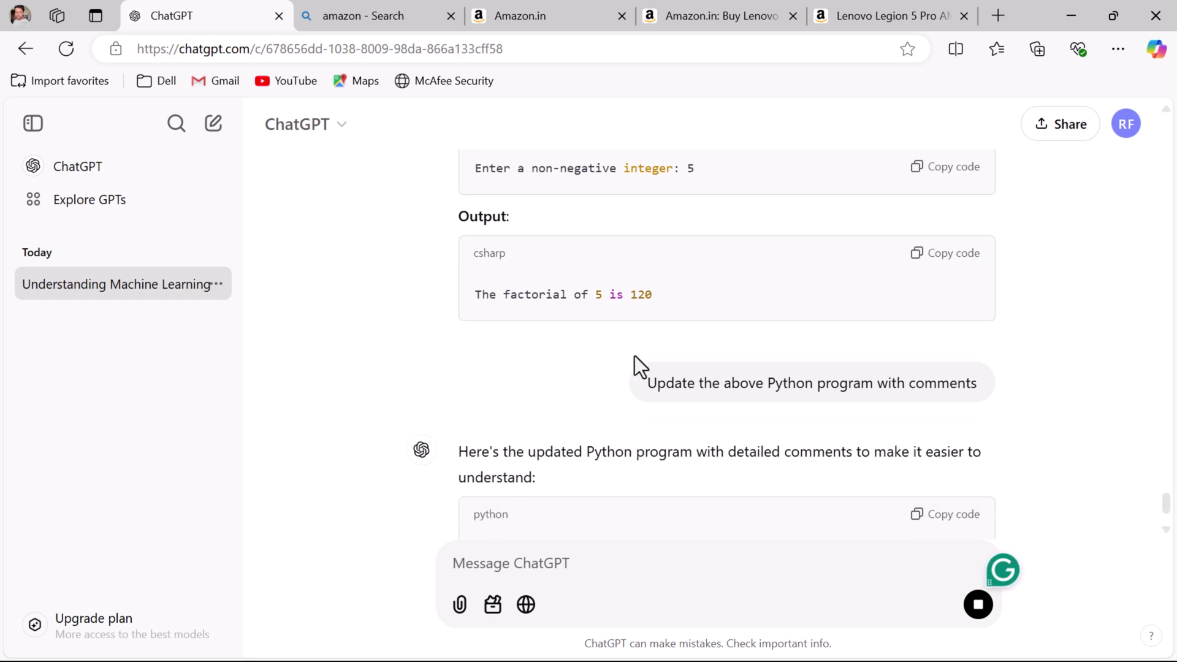
pyautogui.scroll(1, 547, 307)
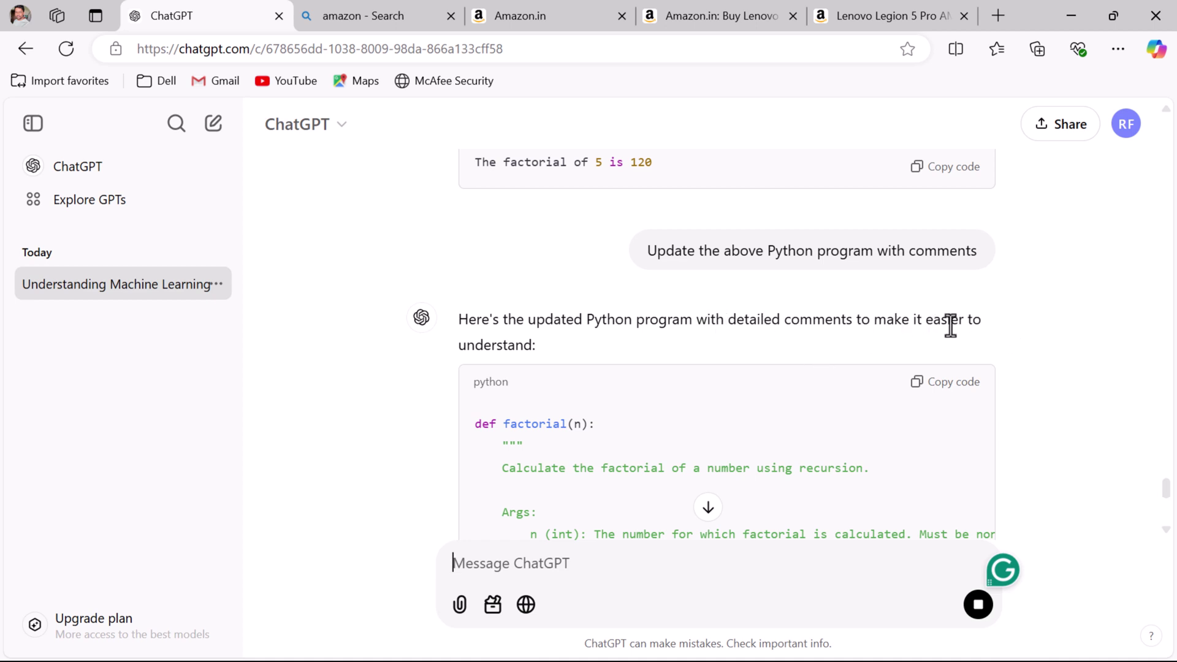
pyautogui.scroll(-8, 689, 364)
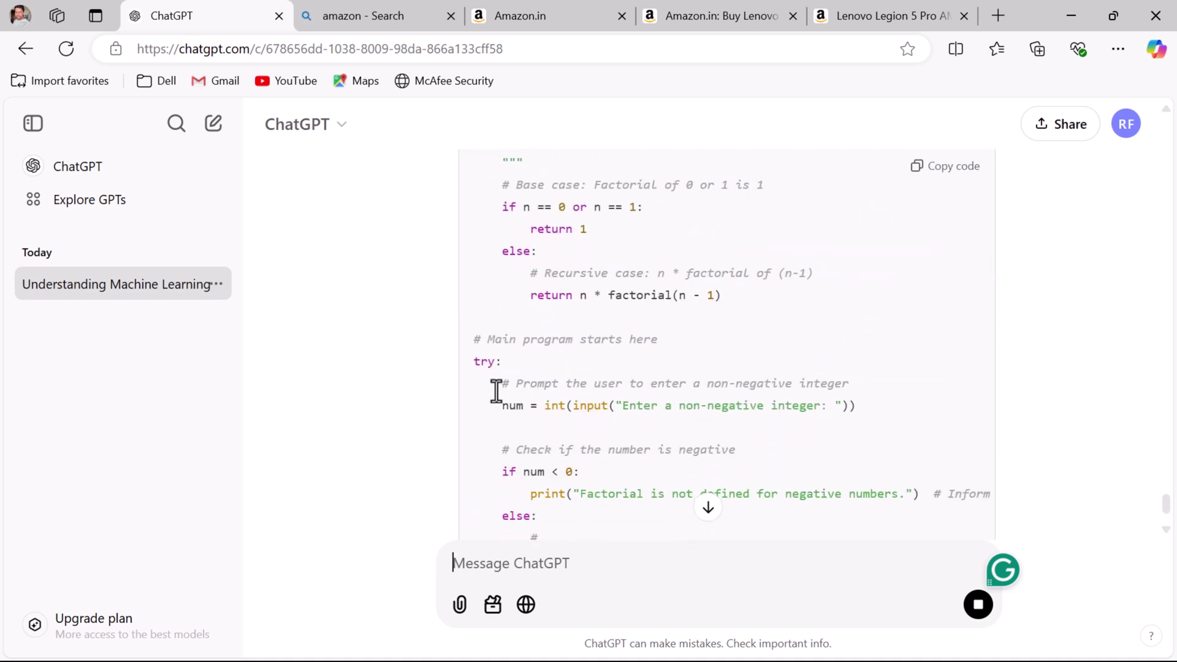
pyautogui.scroll(-1, 644, 380)
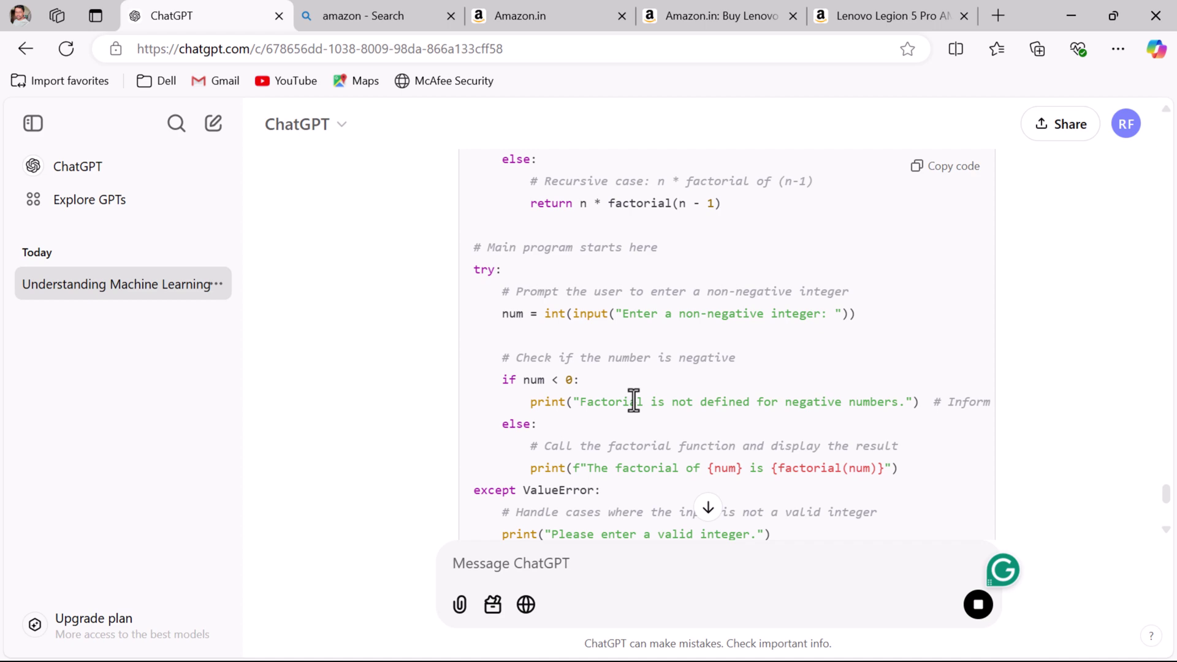
pyautogui.scroll(-1, 669, 354)
pyautogui.scroll(-5, 669, 353)
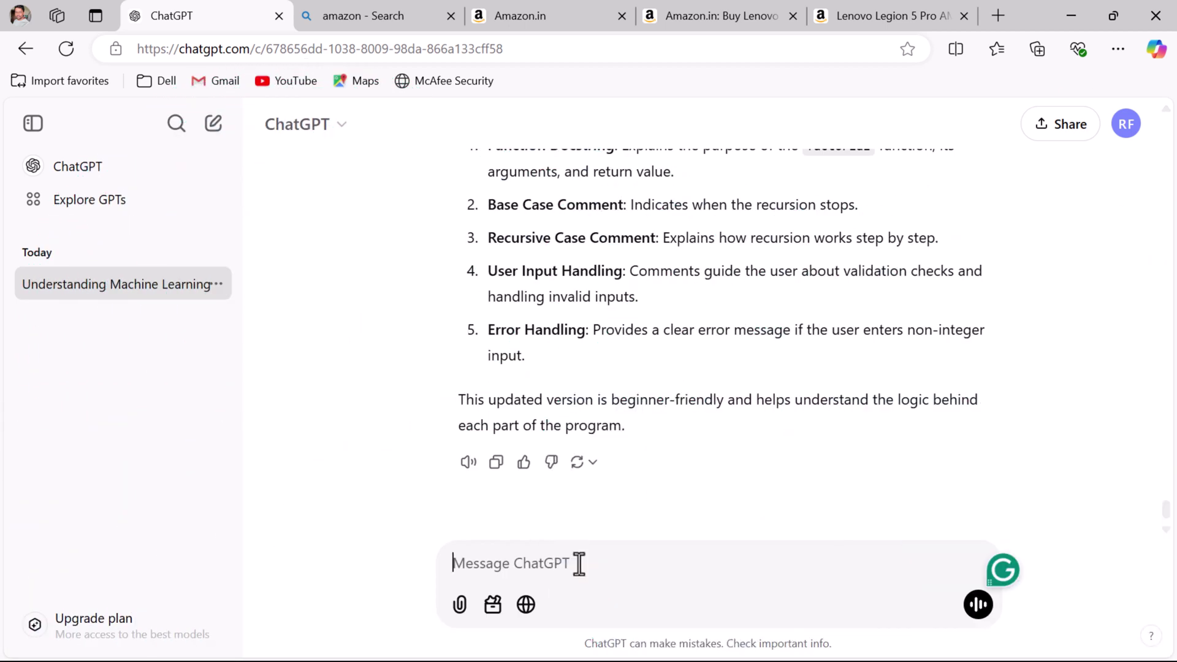
# - Submit "You are a software engineer. Explain the concept of microservices", correcting the misspelled "the", and read through the response to its summary
pyautogui.write('You are a ')
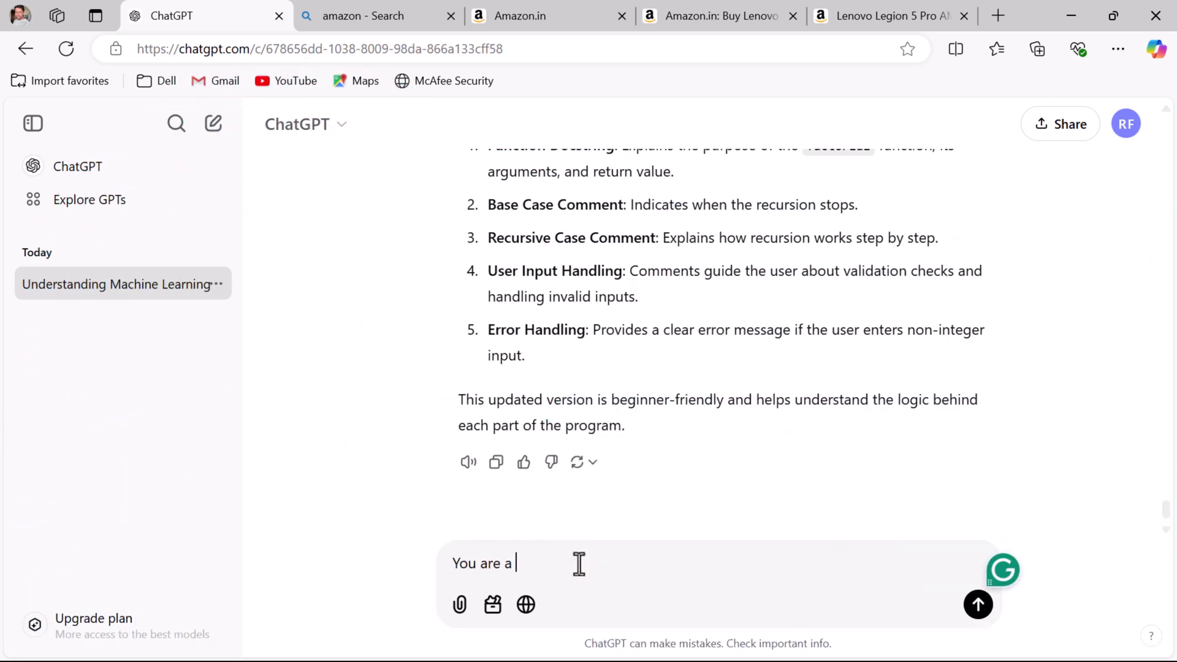
pyautogui.write('software')
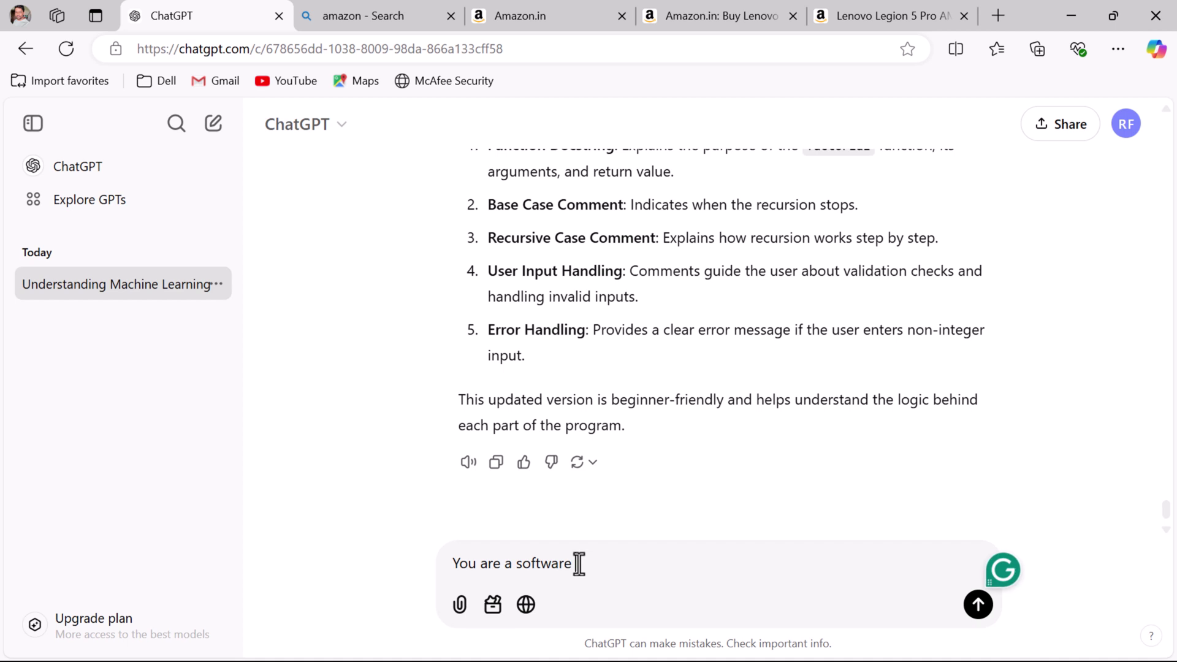
pyautogui.write(' engineer')
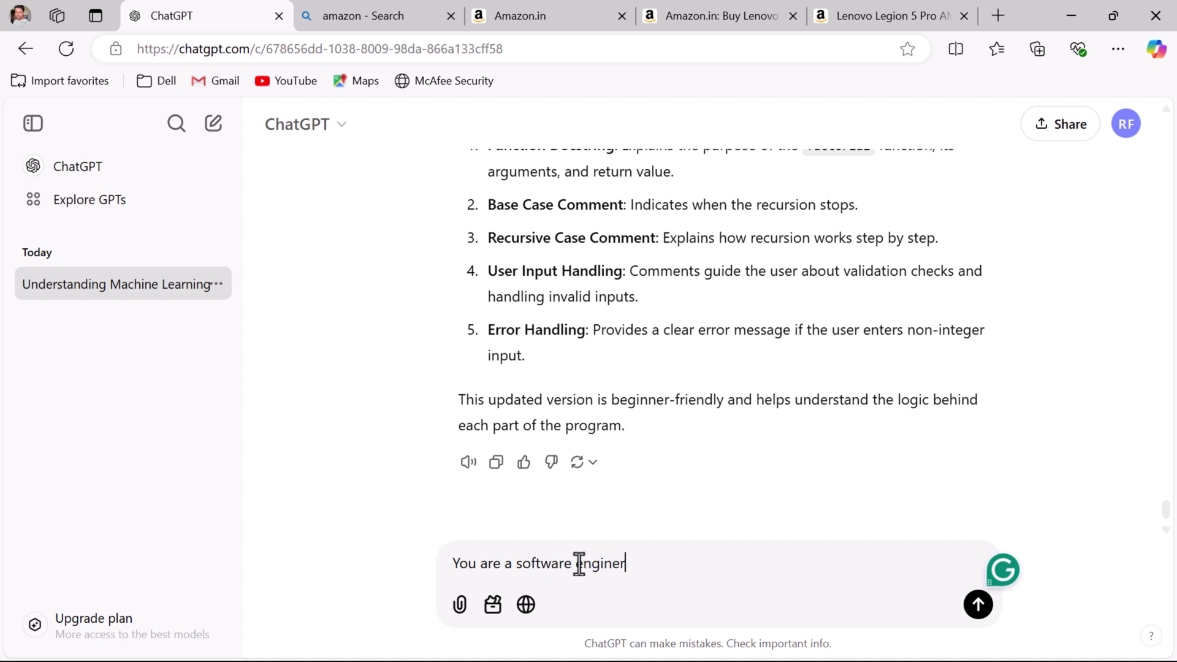
pyautogui.write('. Explain th c')
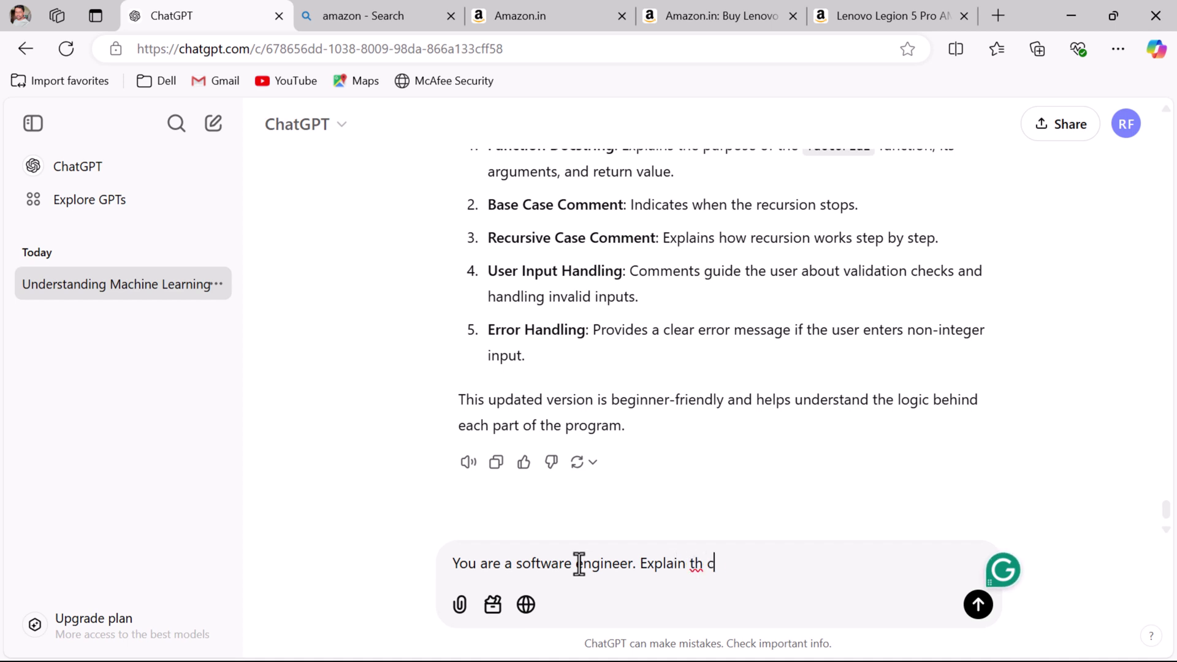
pyautogui.write('oncept of microservices')
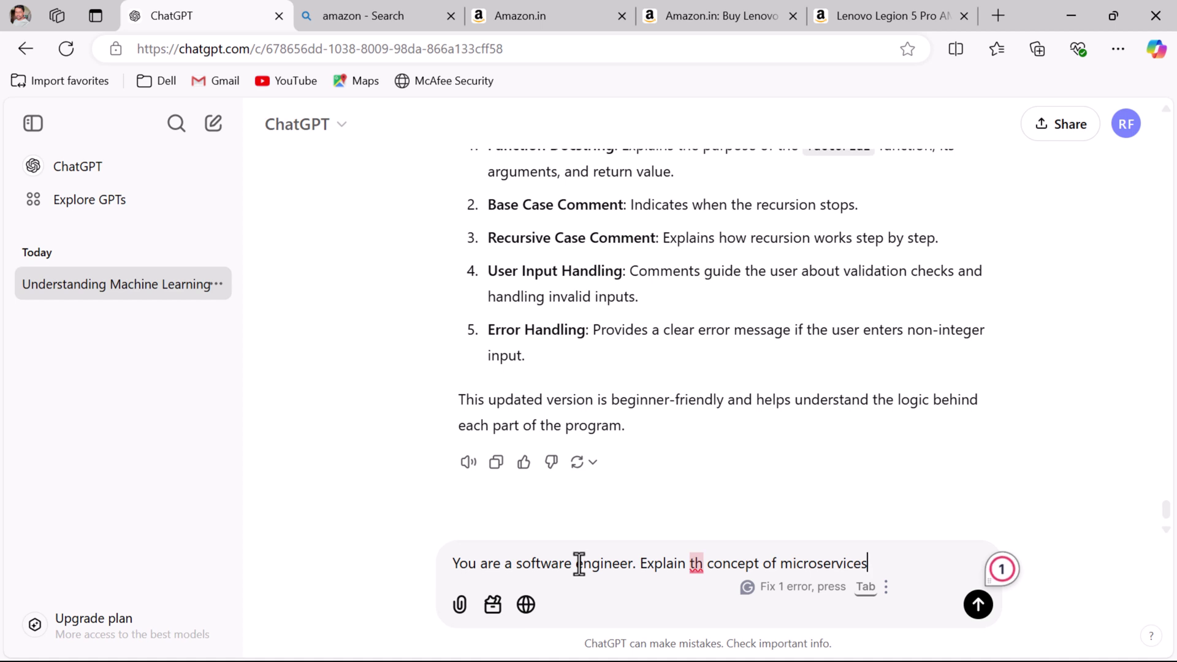
pyautogui.click(696, 563)
pyautogui.press('Tab')
pyautogui.press('Return')
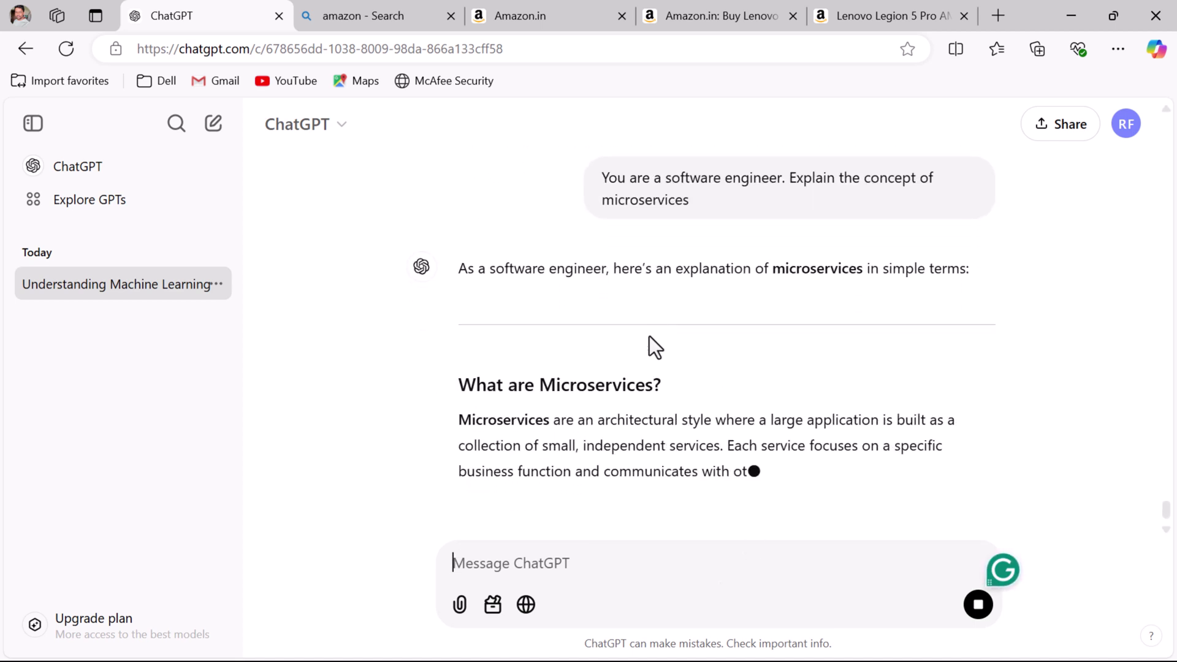
pyautogui.scroll(2, 650, 336)
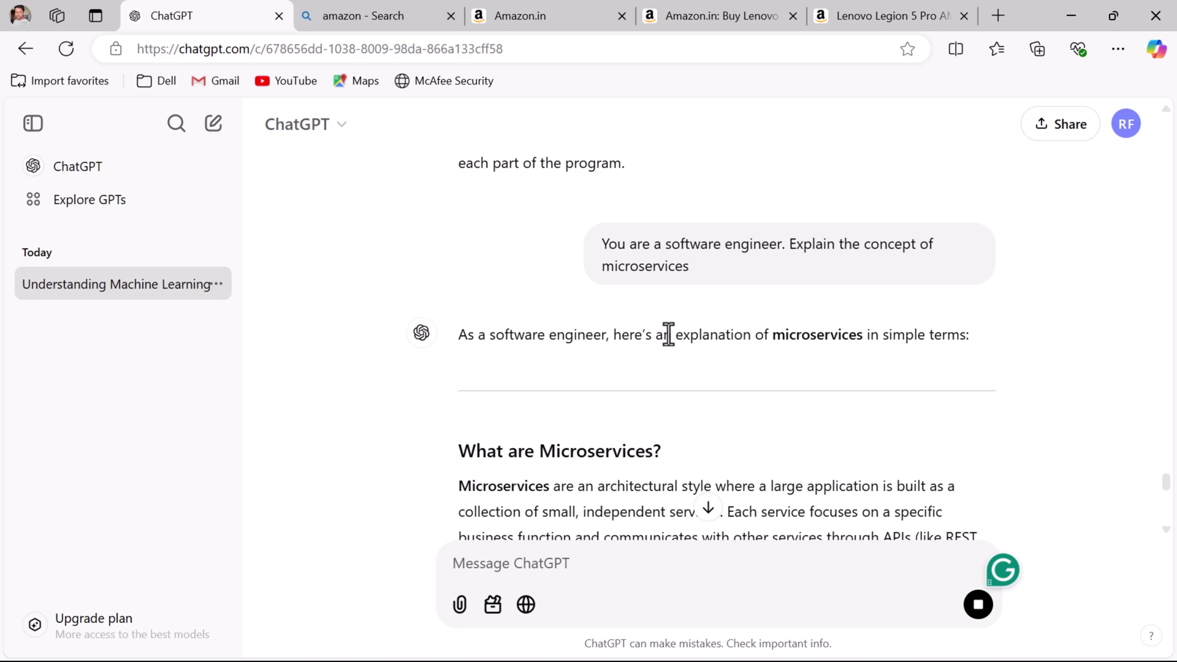
pyautogui.scroll(-15, 788, 377)
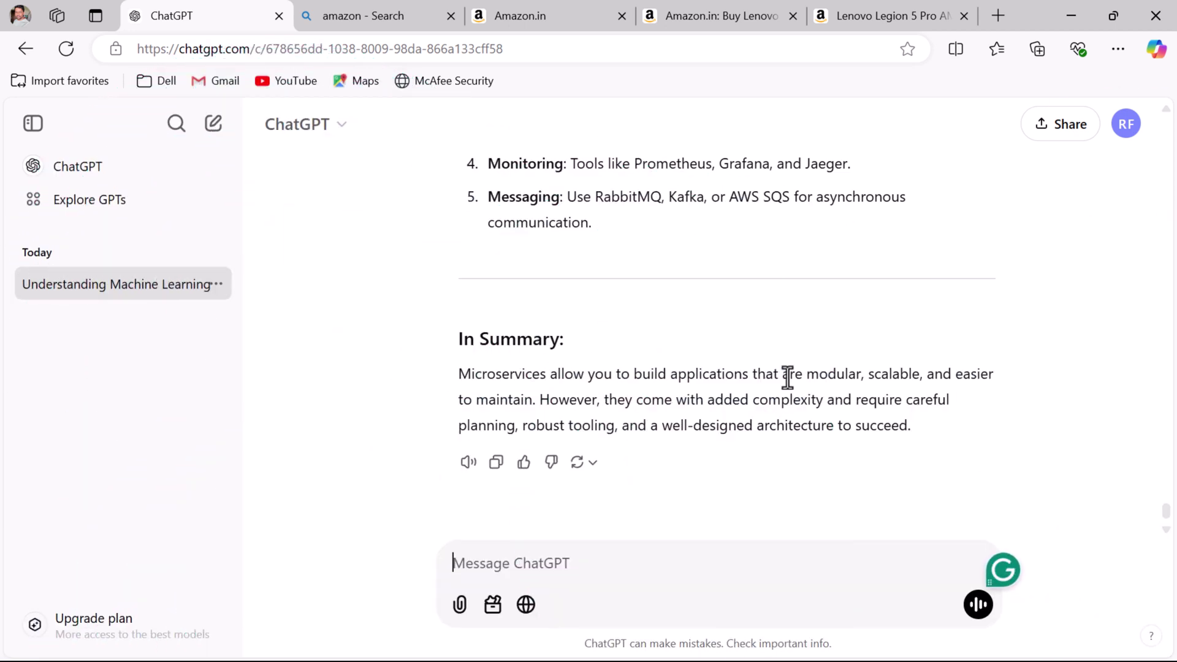
pyautogui.write('create')
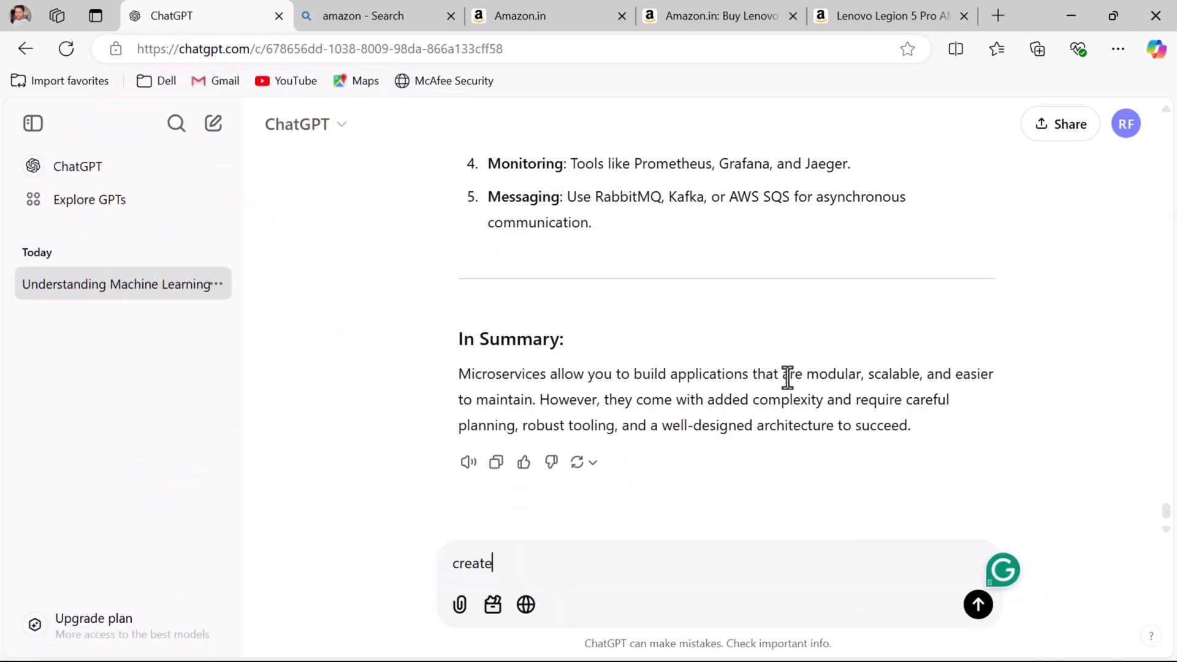
pyautogui.write(' a content')
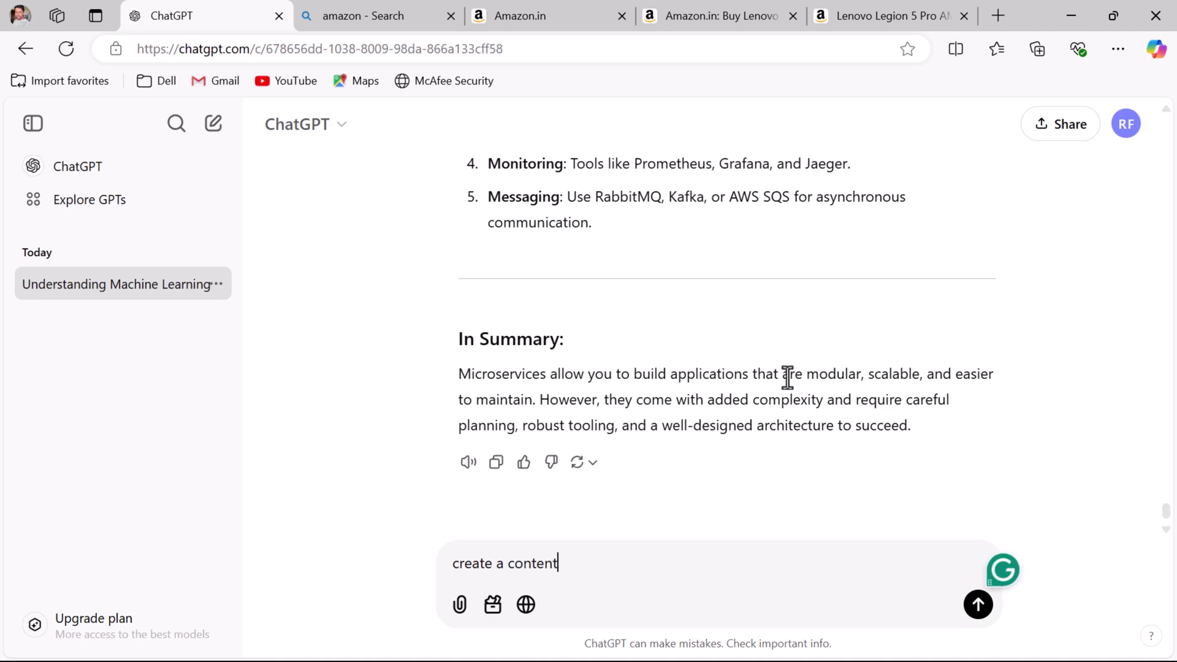
pyautogui.write(' for python programming')
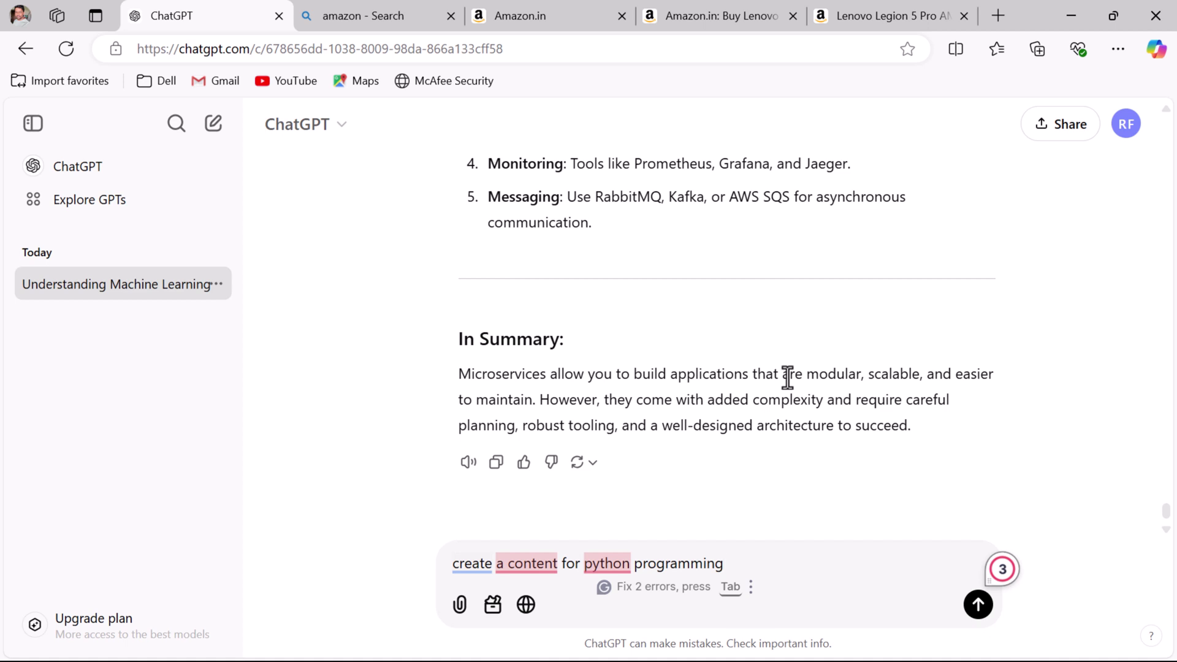
pyautogui.hotkey('ctrl', 'a')
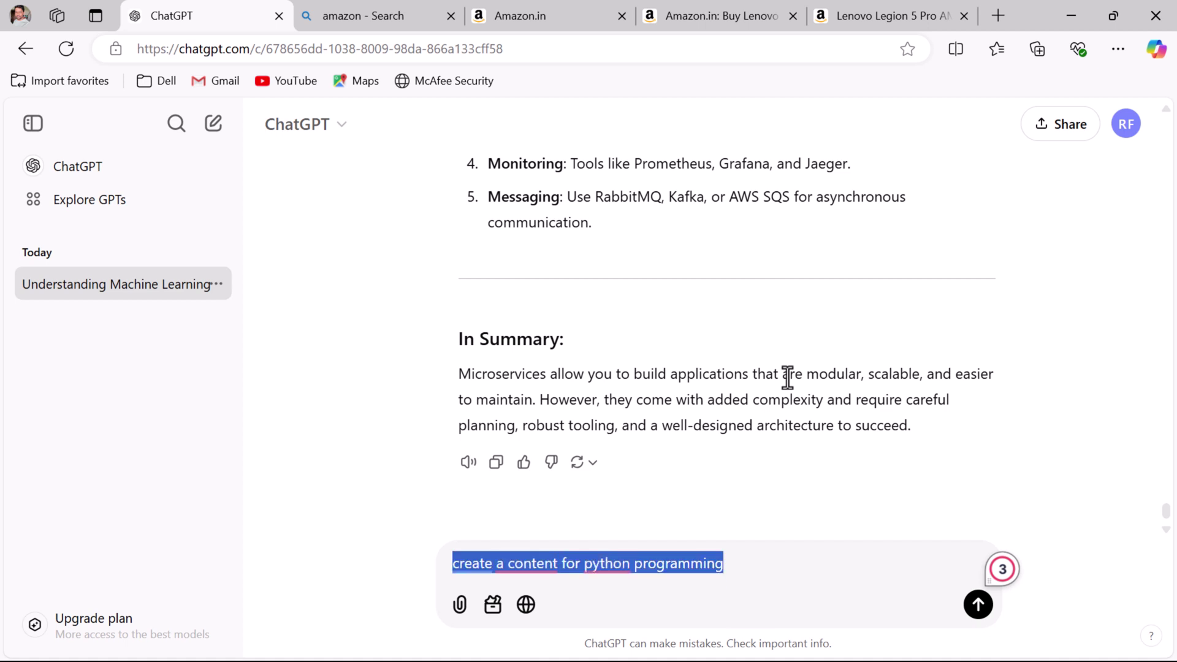
pyautogui.press('BackSpace')
# - Submit the prompt "outline the content for python programming" in the same conversation
pyautogui.write('o')
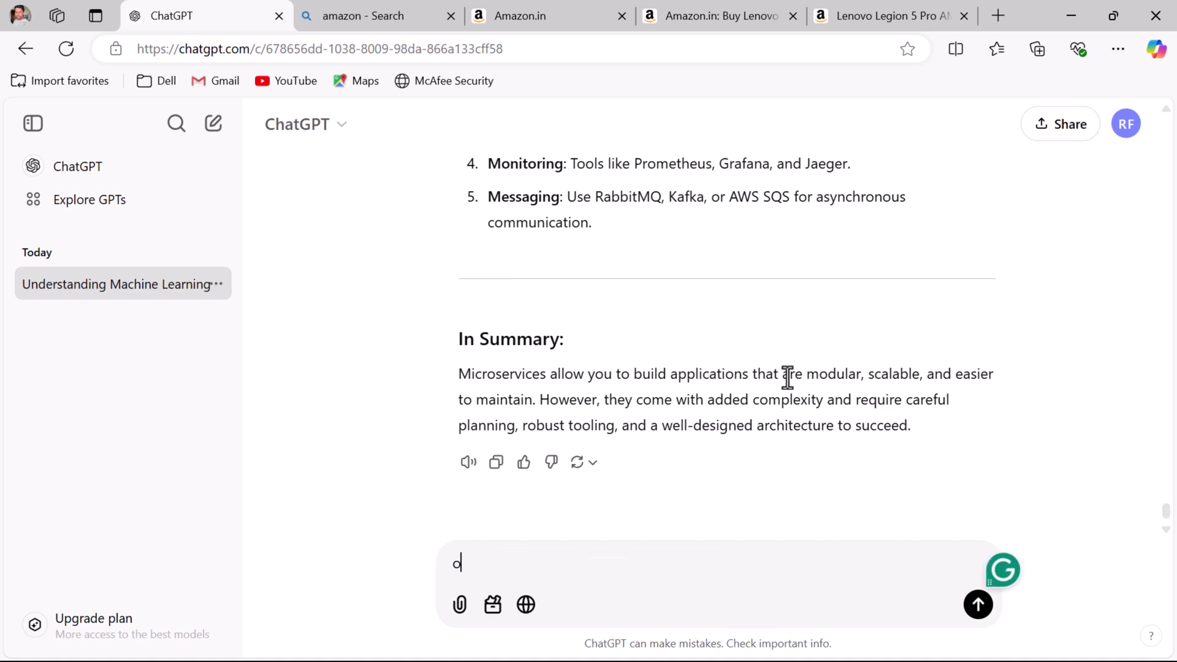
pyautogui.write('utline the con')
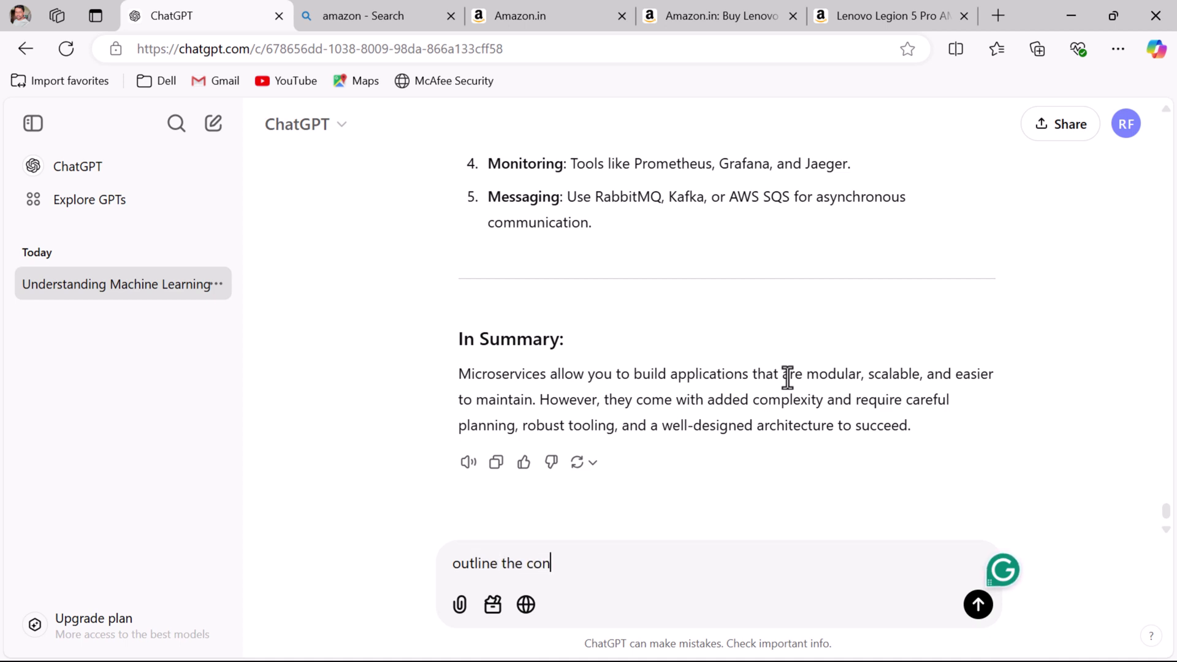
pyautogui.write('tent for py')
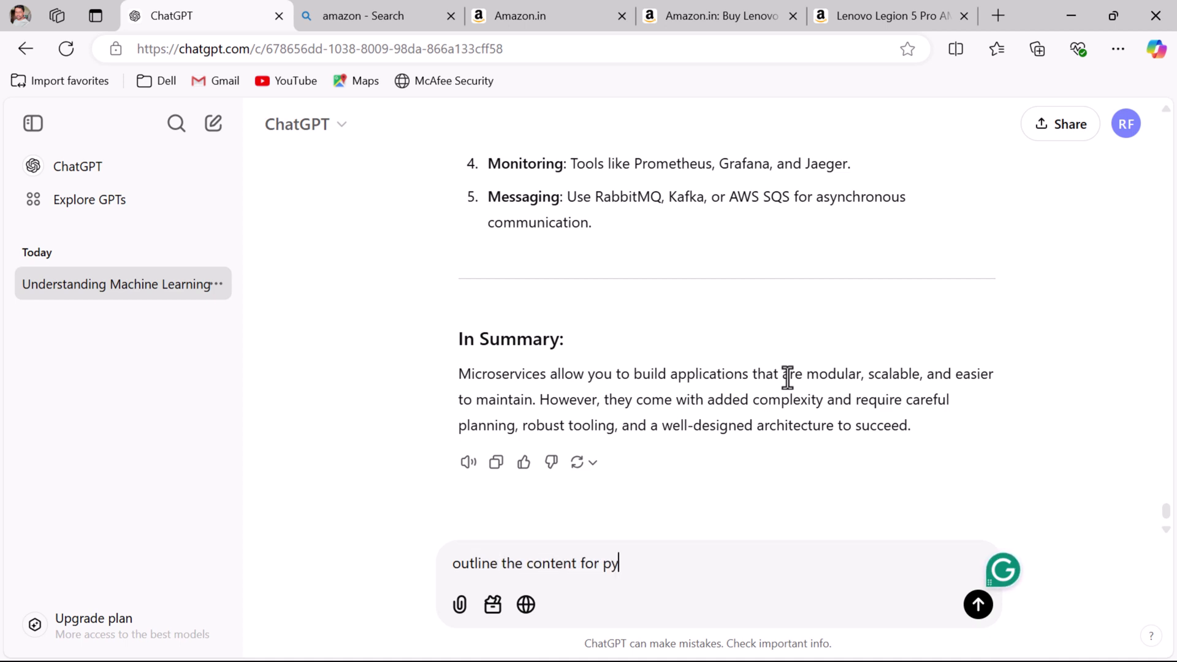
pyautogui.write('thon programming')
pyautogui.press('Return')
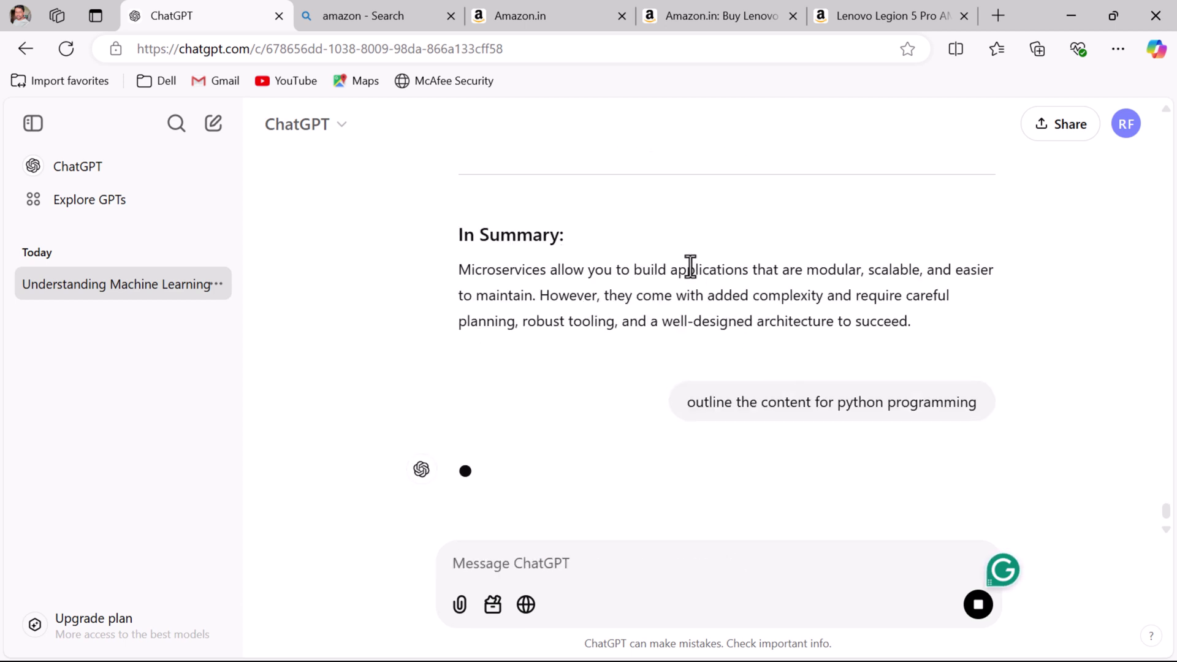
# - Examine the generated Python outline, including the Introduction to Python and Python Basics sections, through to its closing paragraph
pyautogui.scroll(-2, 671, 239)
pyautogui.scroll(-4, 591, 310)
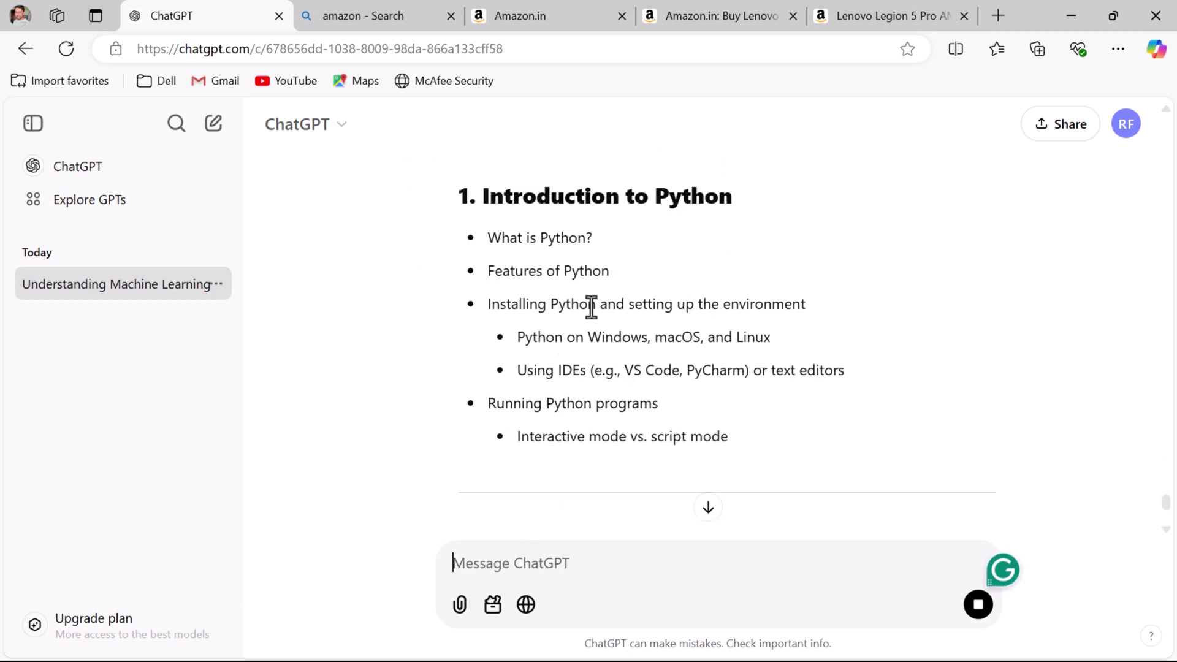
pyautogui.scroll(6, 590, 308)
pyautogui.scroll(-2, 737, 318)
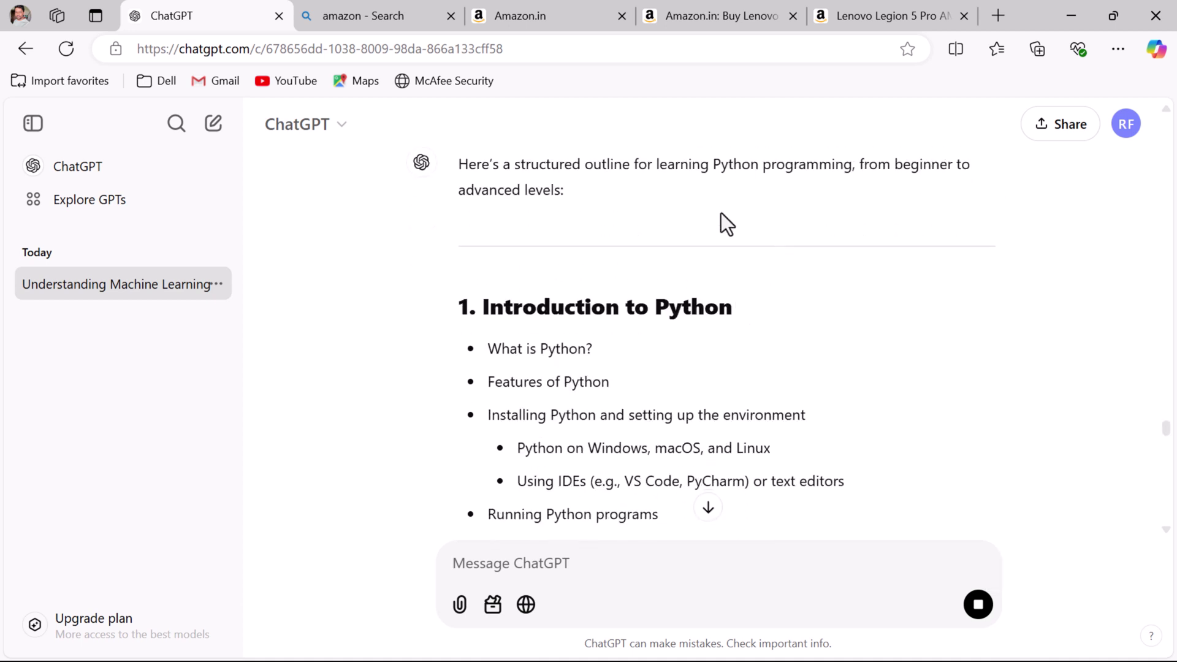
pyautogui.moveTo(479, 307); pyautogui.dragTo(743, 321)
pyautogui.scroll(-4, 635, 374)
pyautogui.moveTo(480, 385); pyautogui.dragTo(707, 393)
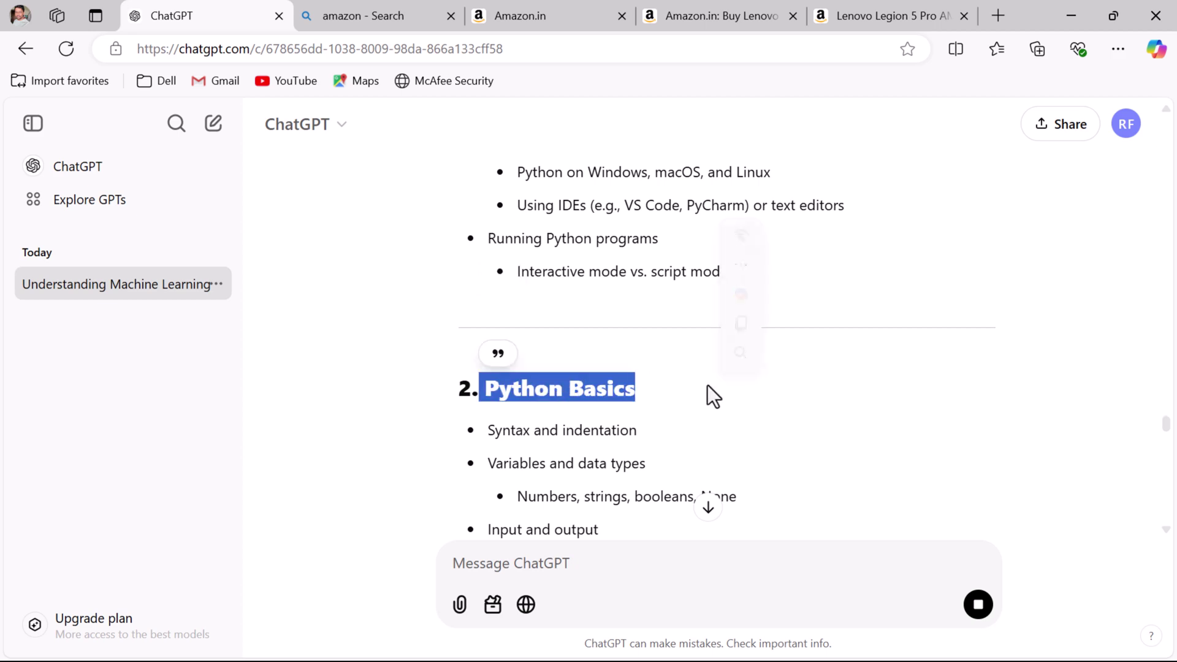
pyautogui.scroll(-3, 695, 393)
pyautogui.scroll(2, 764, 356)
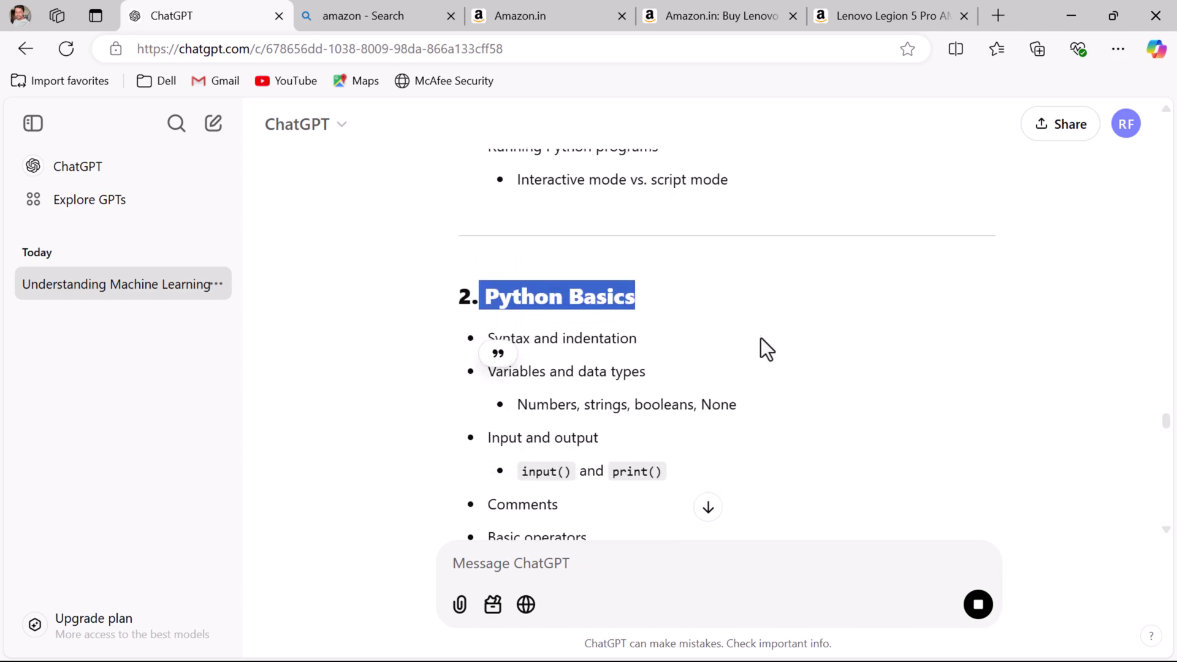
pyautogui.scroll(7, 760, 339)
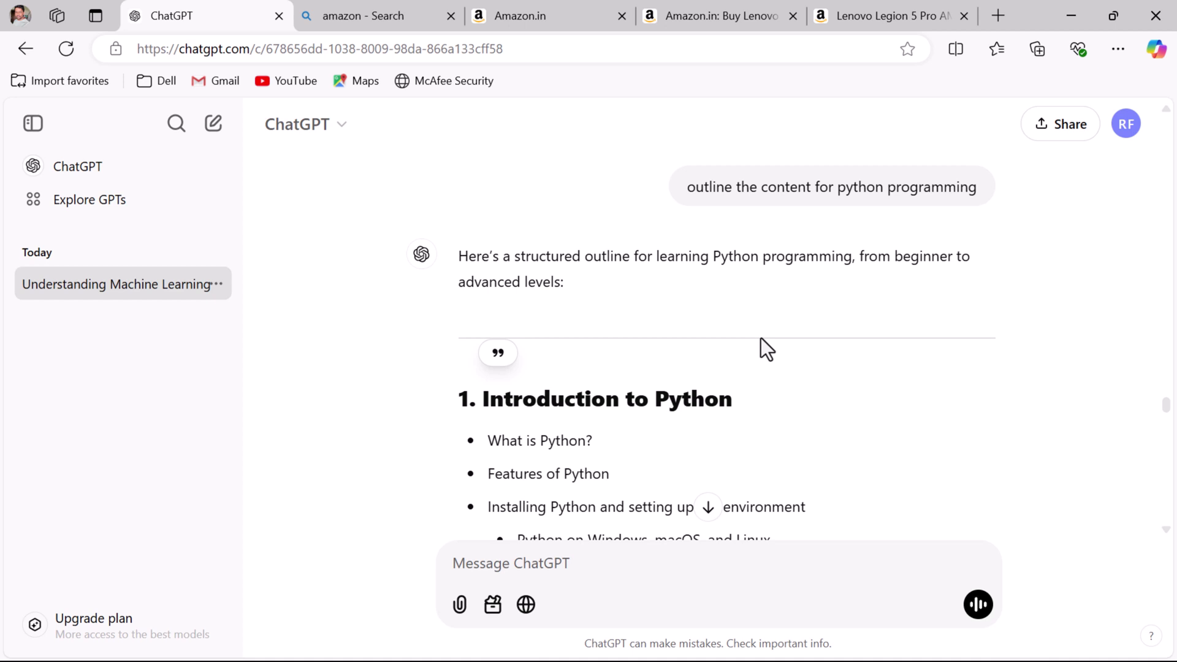
pyautogui.scroll(-15, 732, 454)
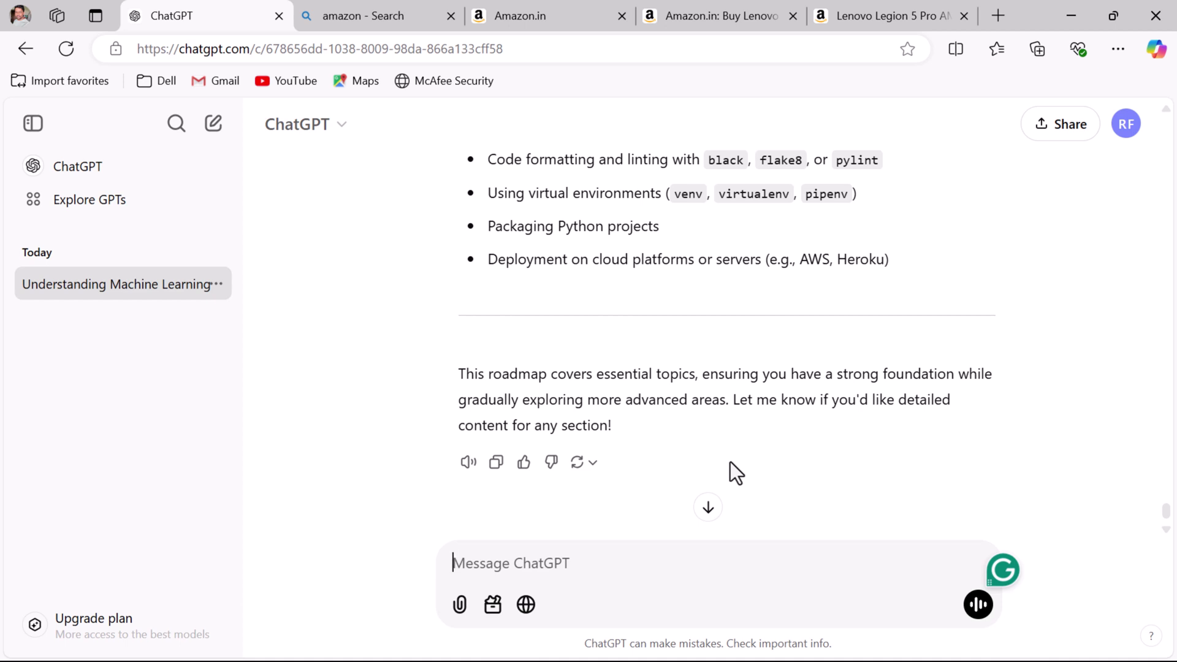
pyautogui.write('Generate')
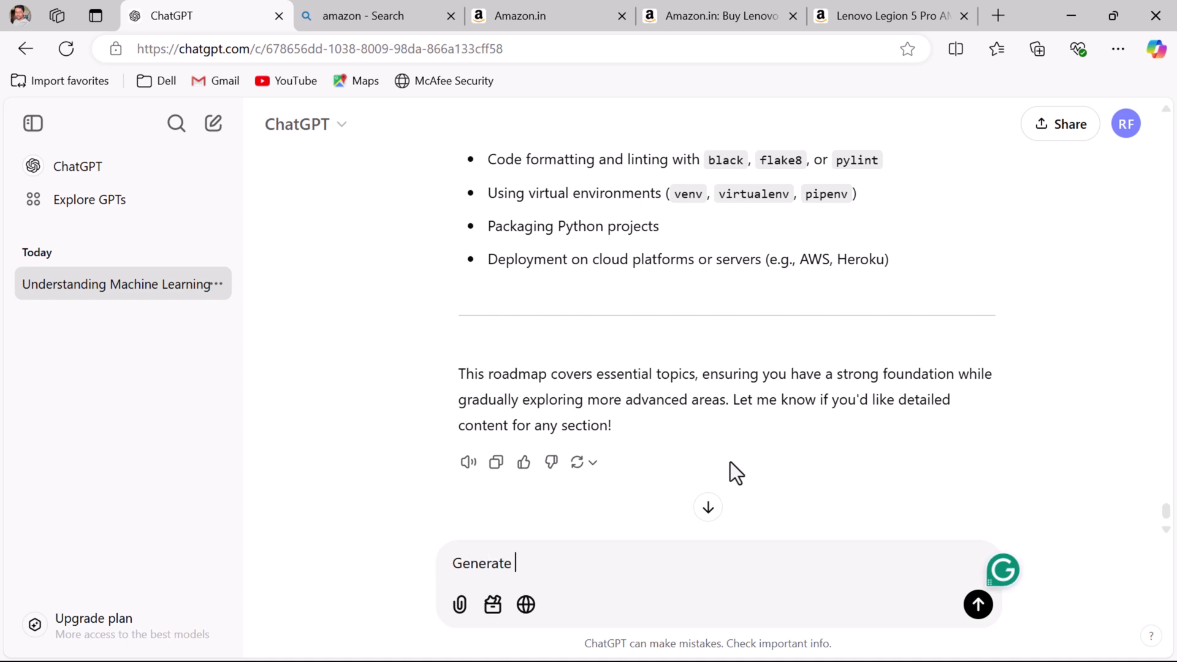
pyautogui.press('BackSpace')
pyautogui.press('BackSpace')
pyautogui.press('BackSpace')
pyautogui.press('BackSpace')
pyautogui.press('BackSpace')
pyautogui.press('BackSpace')
pyautogui.press('BackSpace')
pyautogui.press('BackSpace')
pyautogui.press('BackSpace')
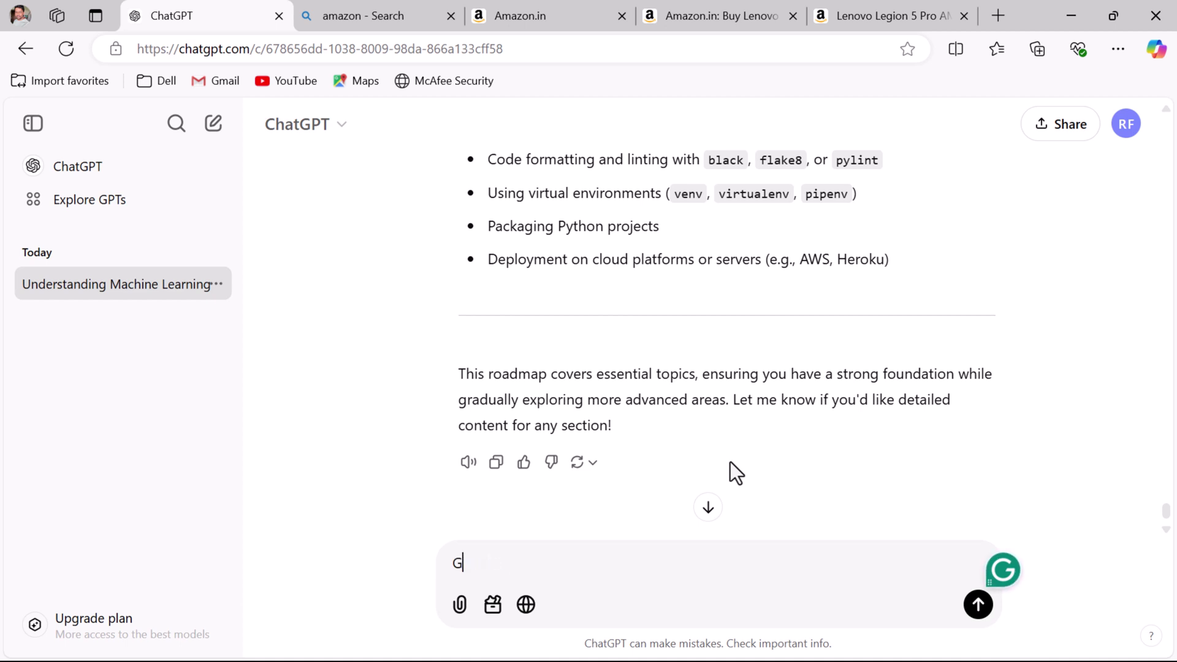
# - Submit the prompt "Create a blog post with 1000 words on Python OOP"
pyautogui.write('Create a blog post ')
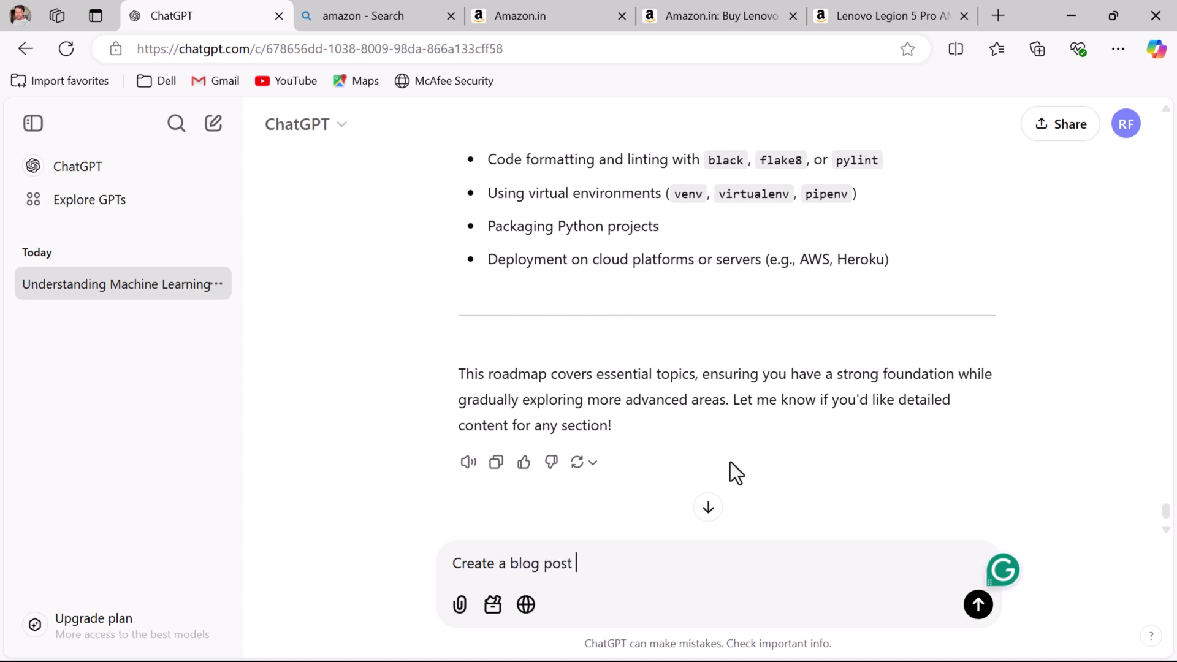
pyautogui.write('with 1000')
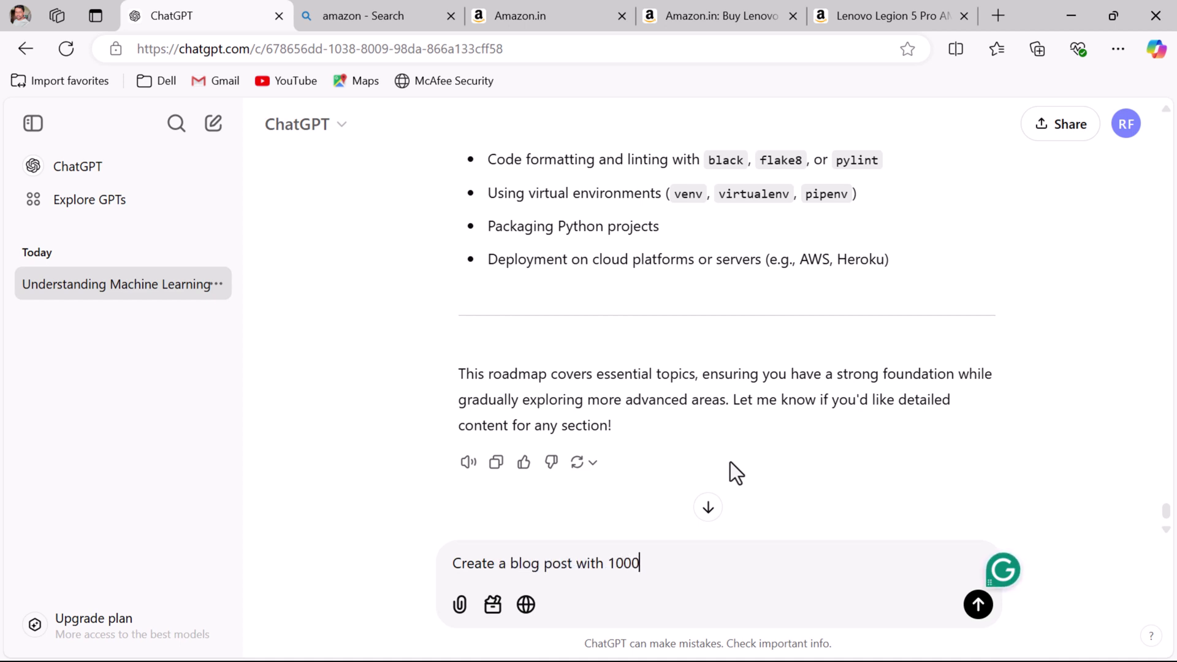
pyautogui.write(' words on Pyt')
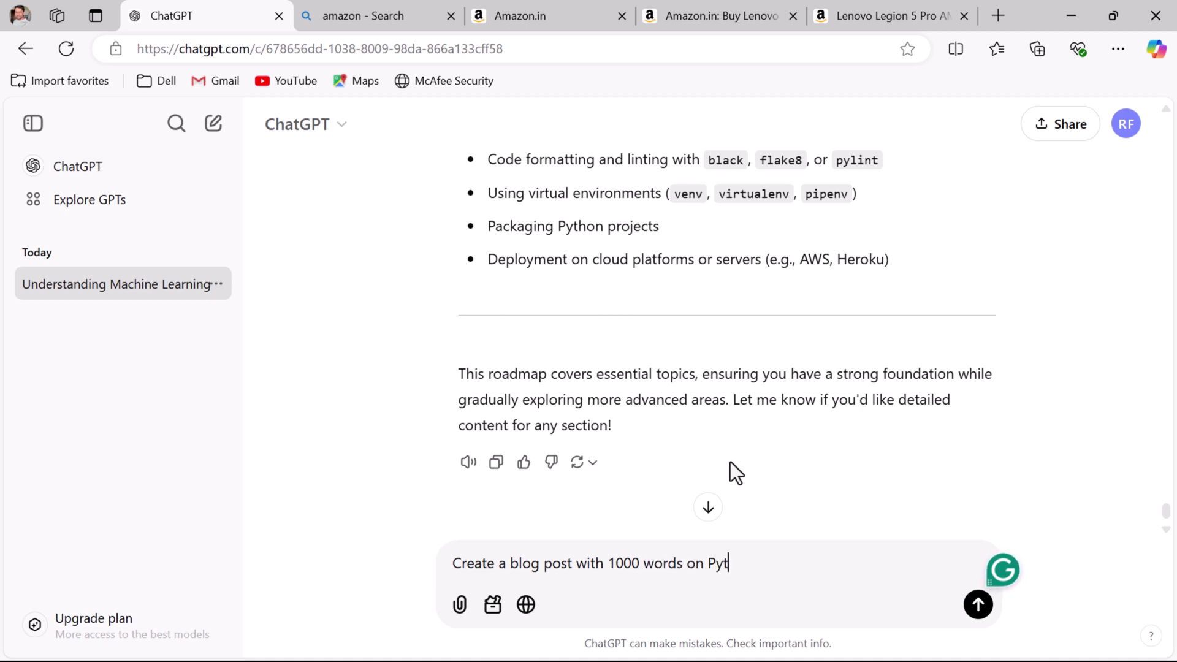
pyautogui.write('hon OOP')
pyautogui.press('Return')
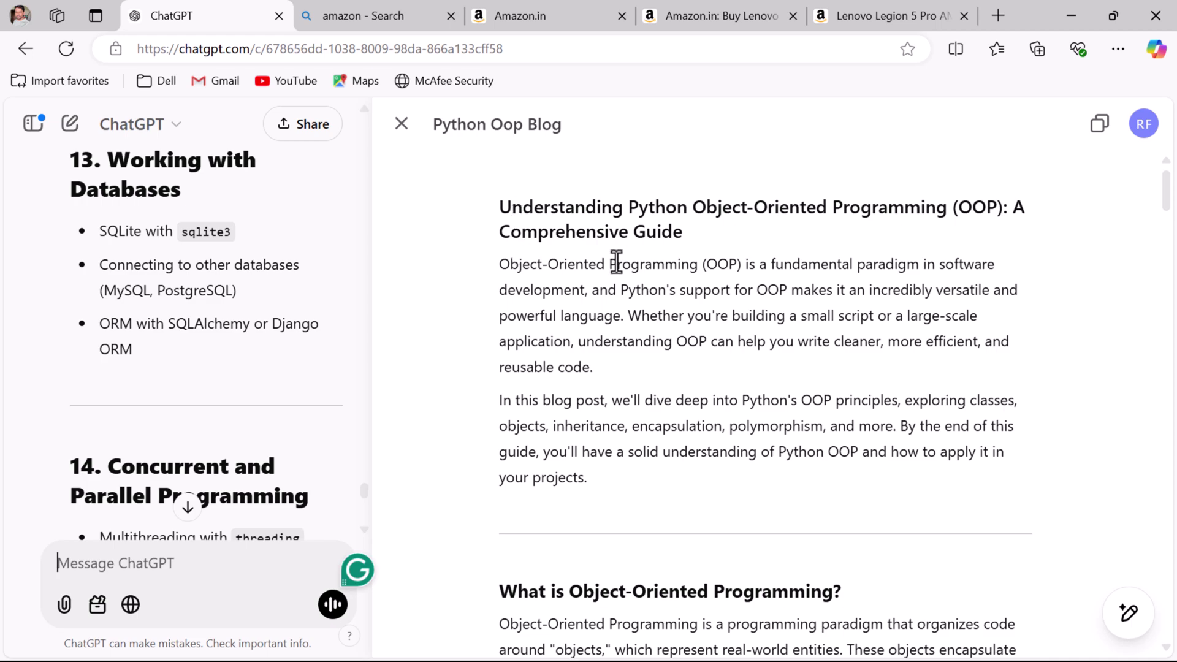
# - Skim the generated Python OOP blog post with its code examples and close the document view to return to the chat
pyautogui.scroll(-20, 700, 329)
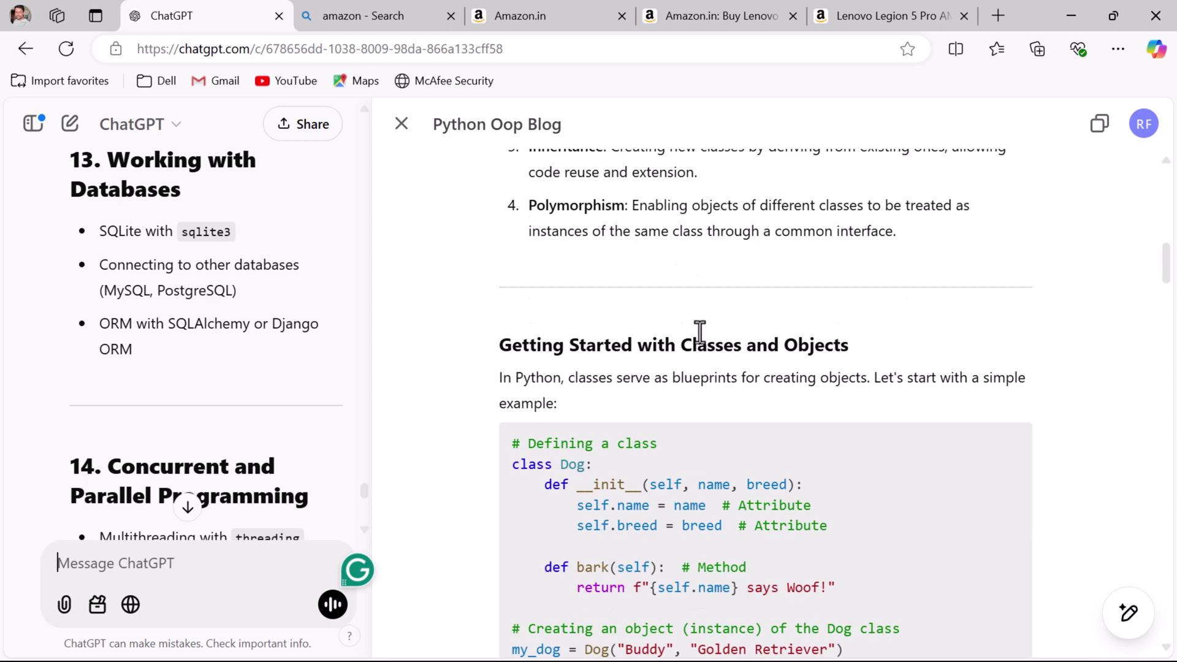
pyautogui.scroll(-20, 689, 319)
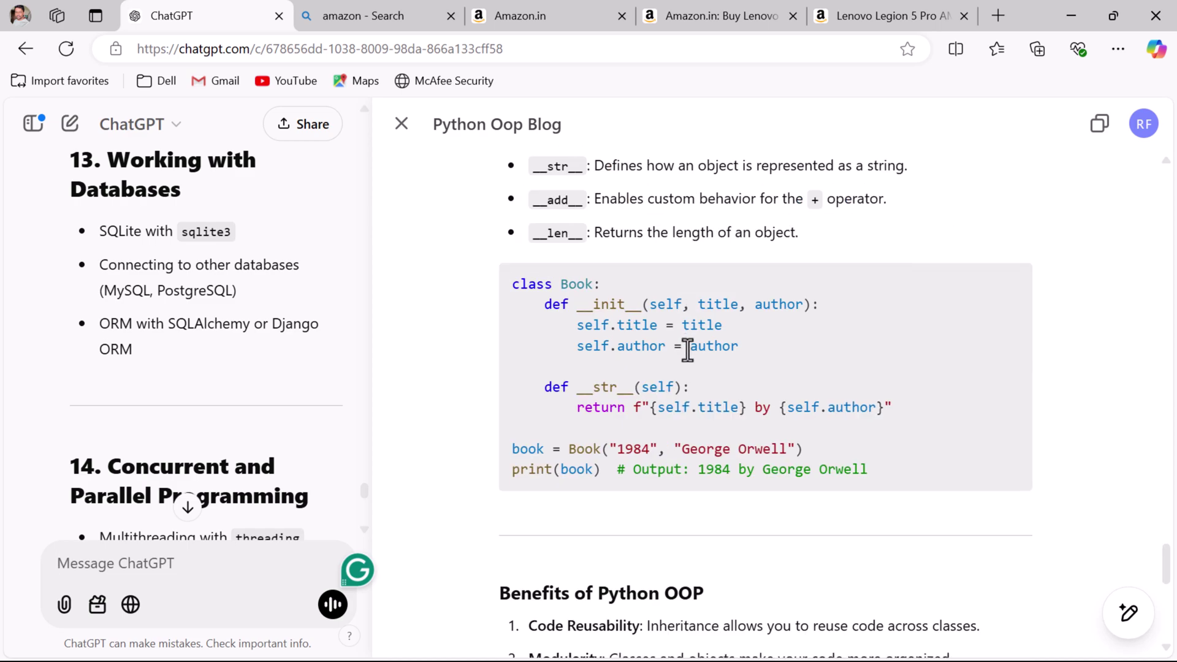
pyautogui.scroll(10, 687, 344)
pyautogui.scroll(20, 687, 344)
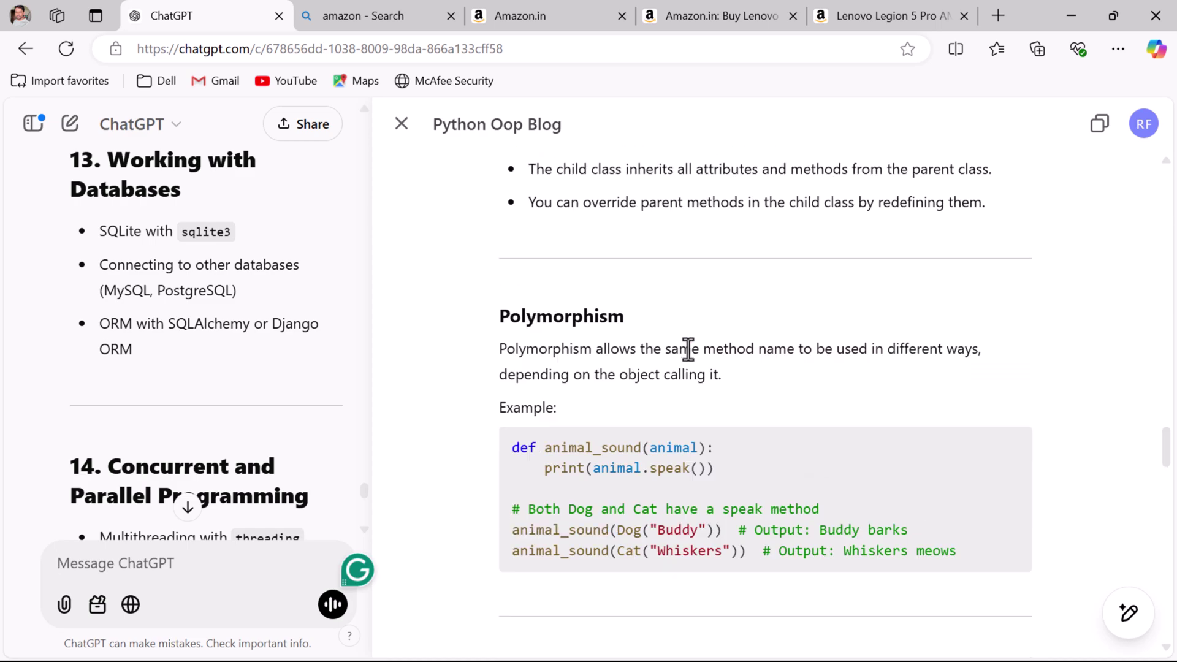
pyautogui.scroll(5, 650, 298)
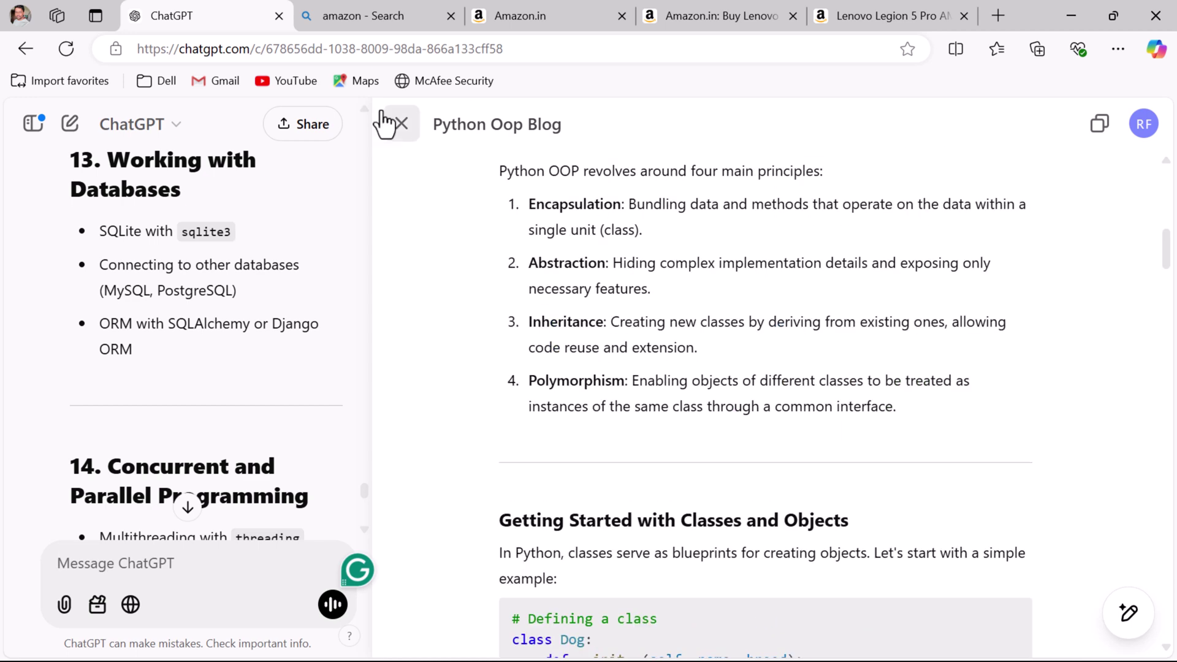
pyautogui.click(402, 124)
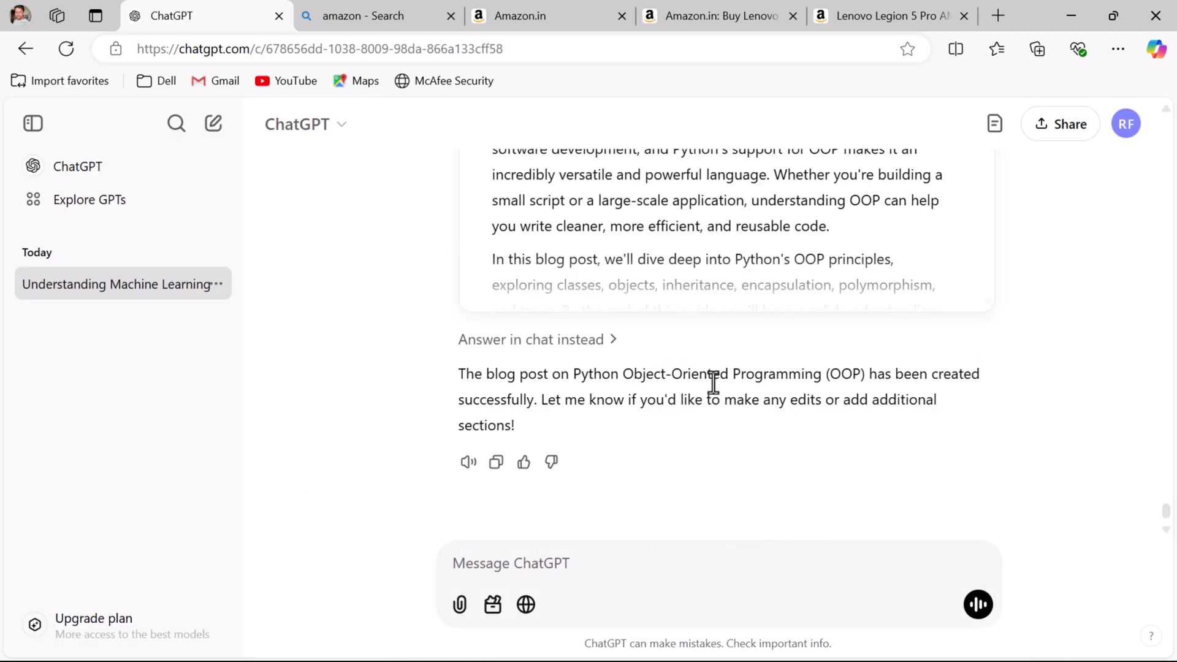